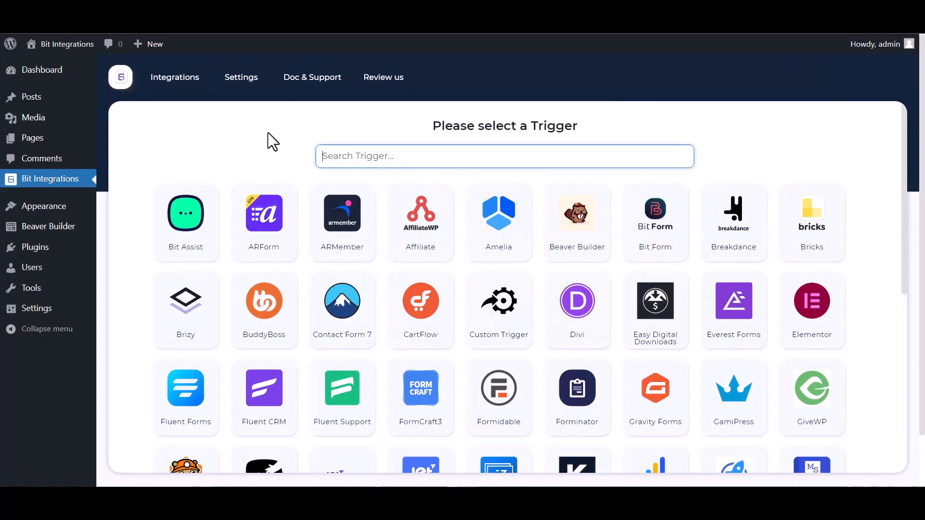
Pick Beaver Builder as the trigger, choose its Contact Form, and continue to actions
left_click(381, 155)
type("Bea")
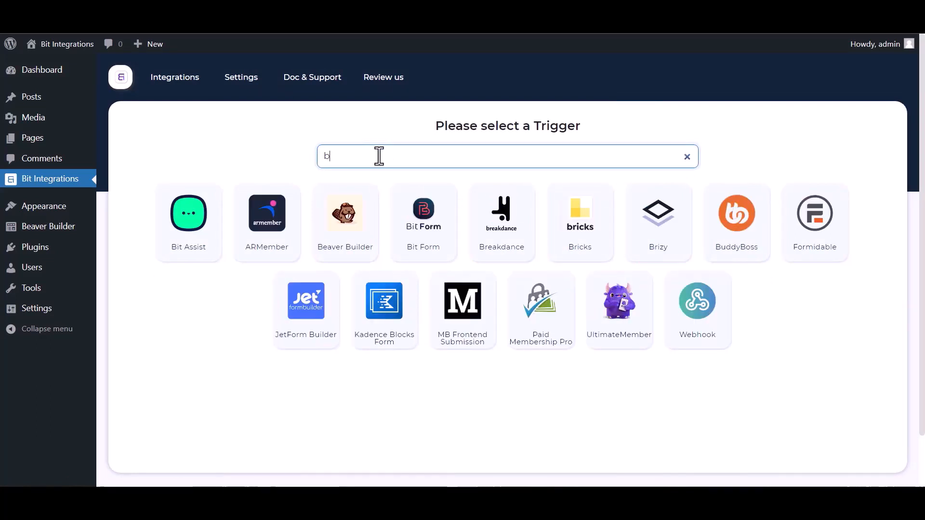
left_click(496, 236)
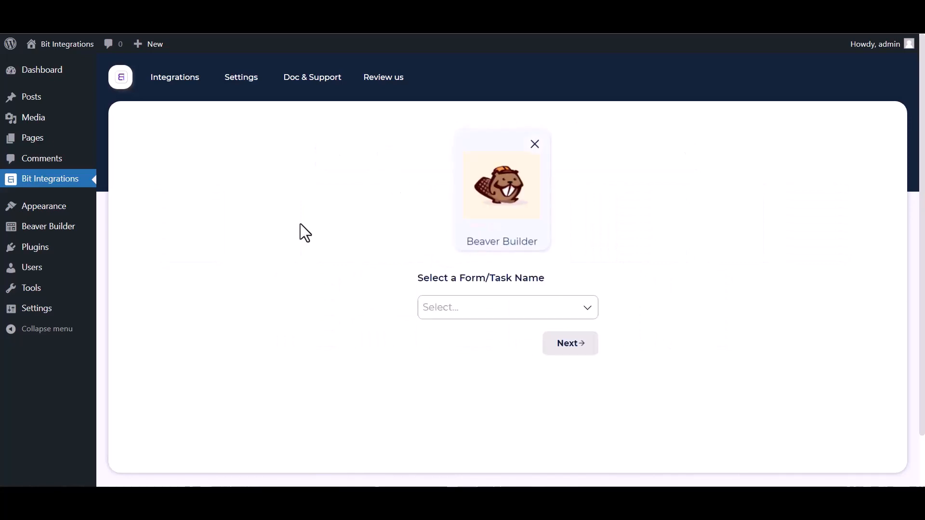
left_click(464, 309)
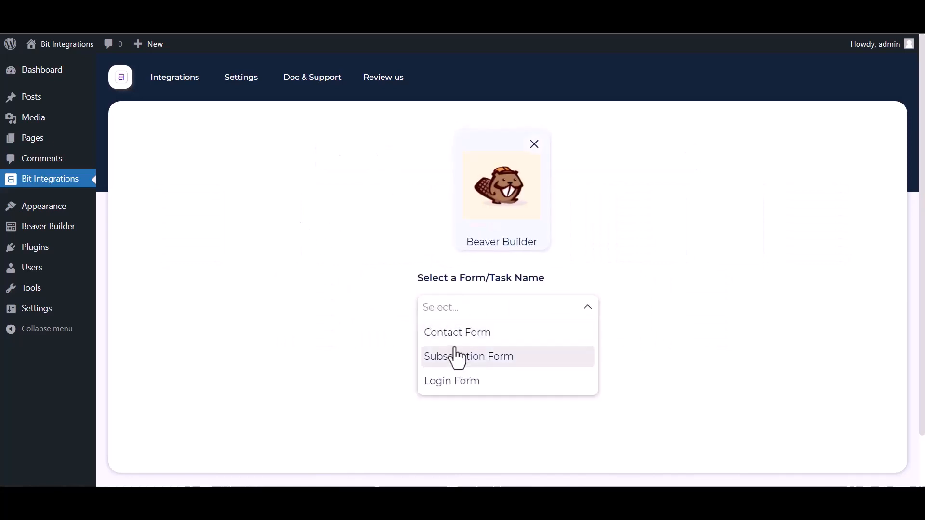
left_click(463, 335)
left_click(594, 352)
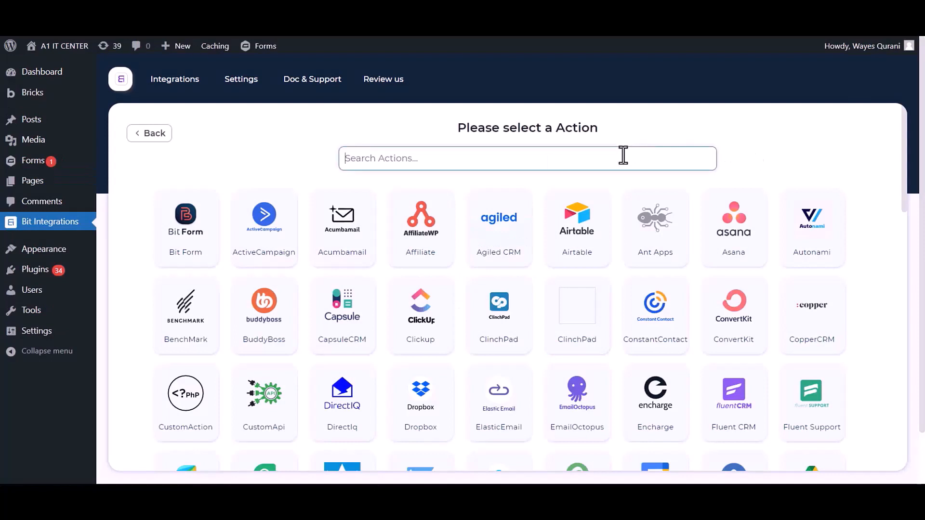
Select WhatsApp as the action and review its Phone number ID, Business Account ID and Access Token fields
type("Whats")
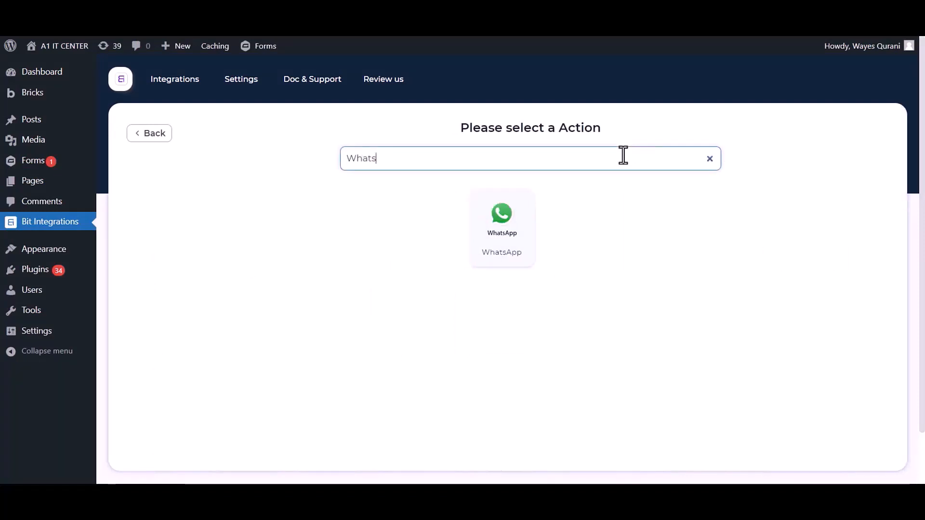
type("app")
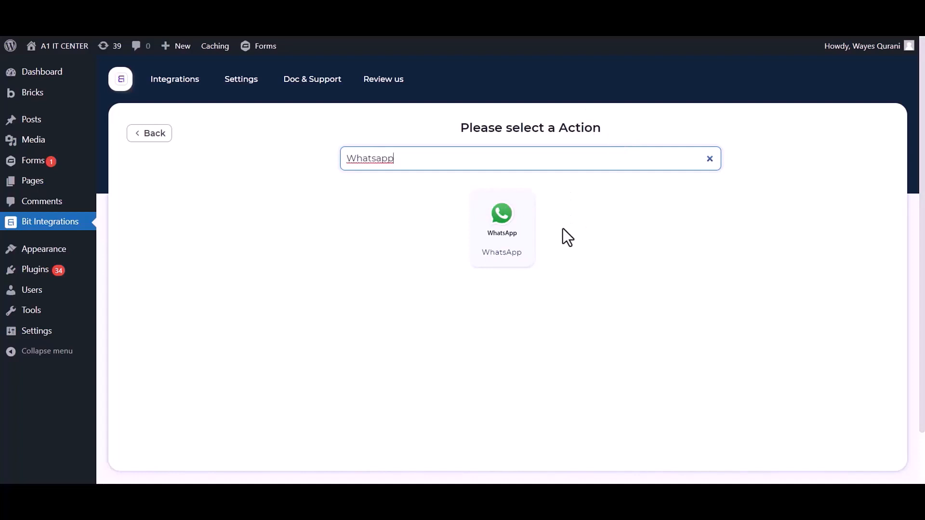
left_click(513, 237)
left_click_drag(246, 199, 135, 202)
left_click_drag(200, 221, 229, 247)
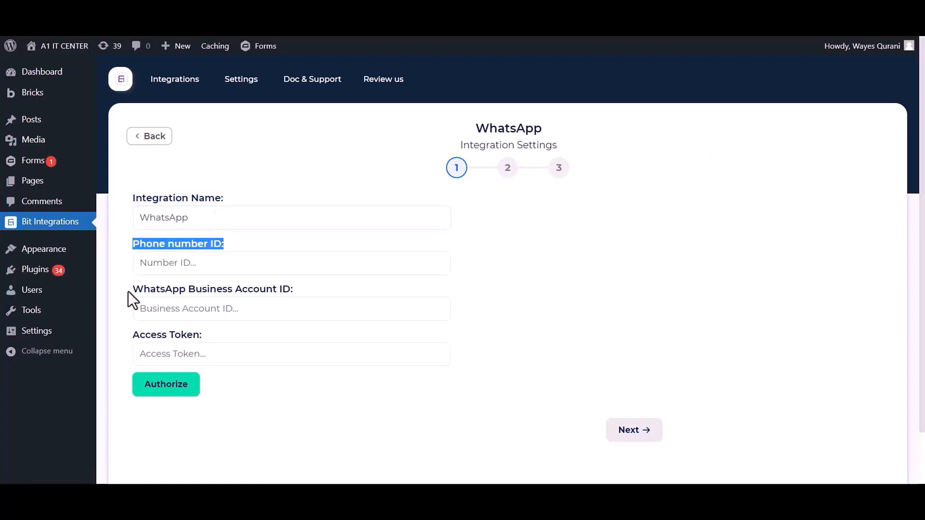
left_click_drag(128, 291, 289, 287)
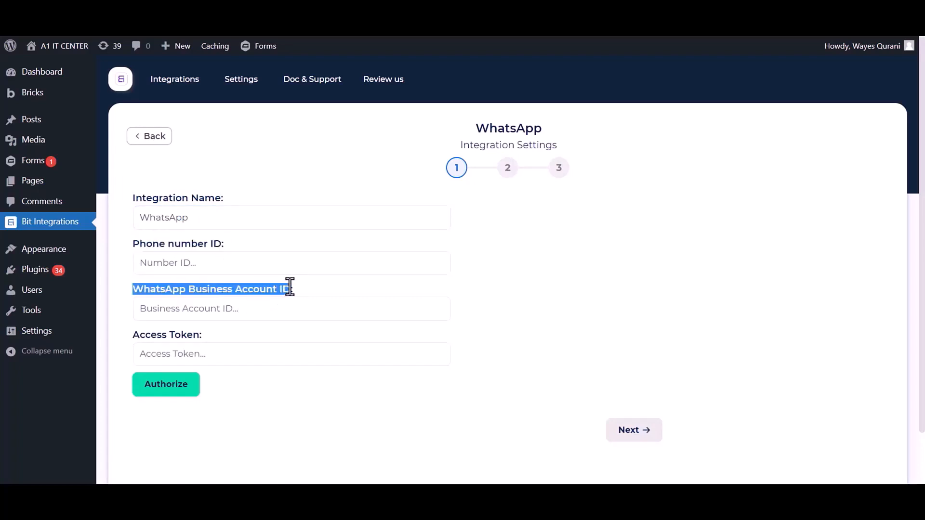
left_click_drag(132, 334, 217, 337)
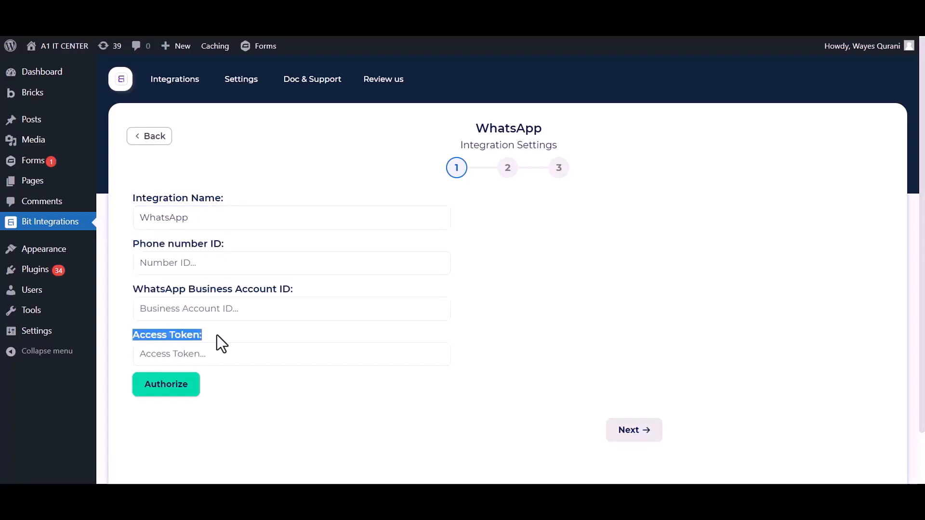
left_click(291, 390)
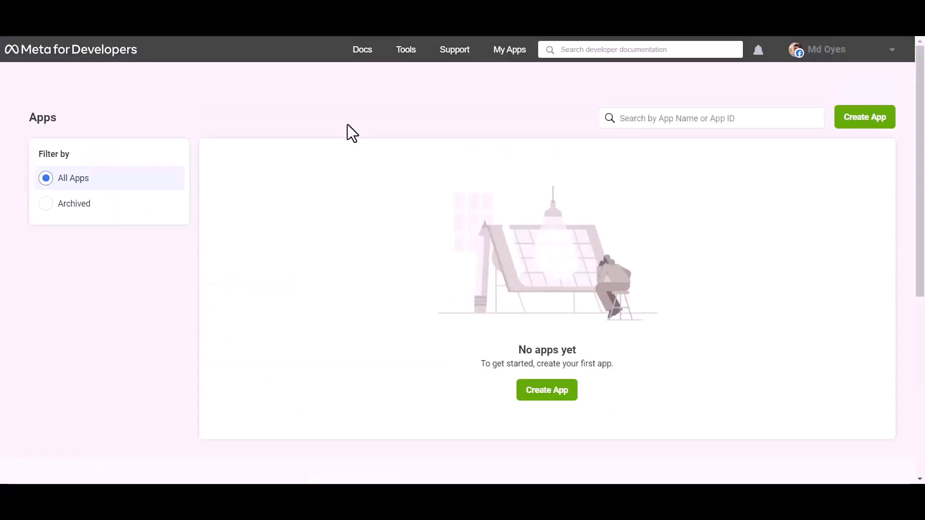
Start a new Meta app with the Other use case and Business app type
left_click(876, 120)
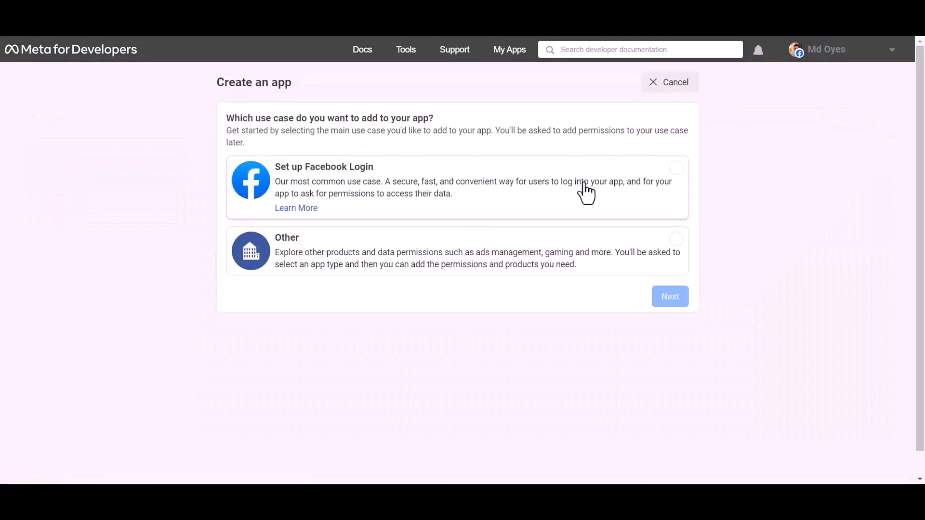
left_click(481, 263)
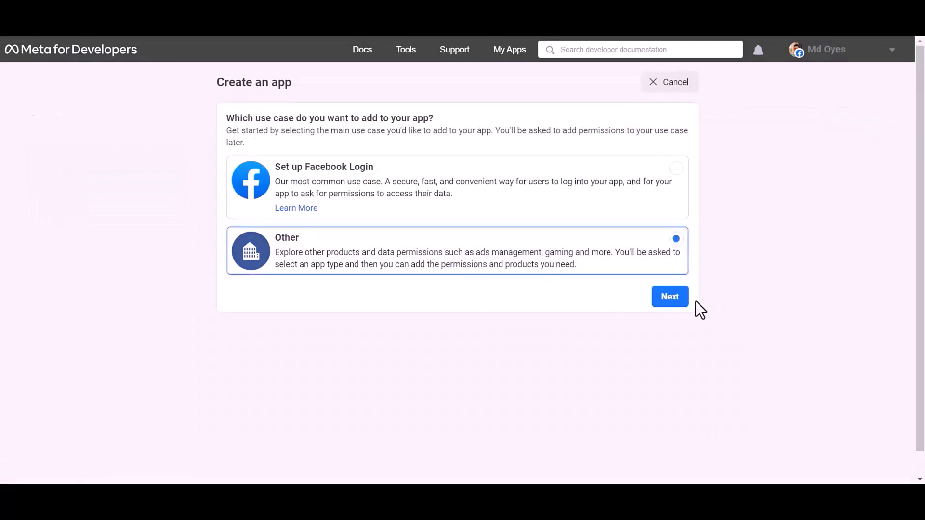
left_click(675, 303)
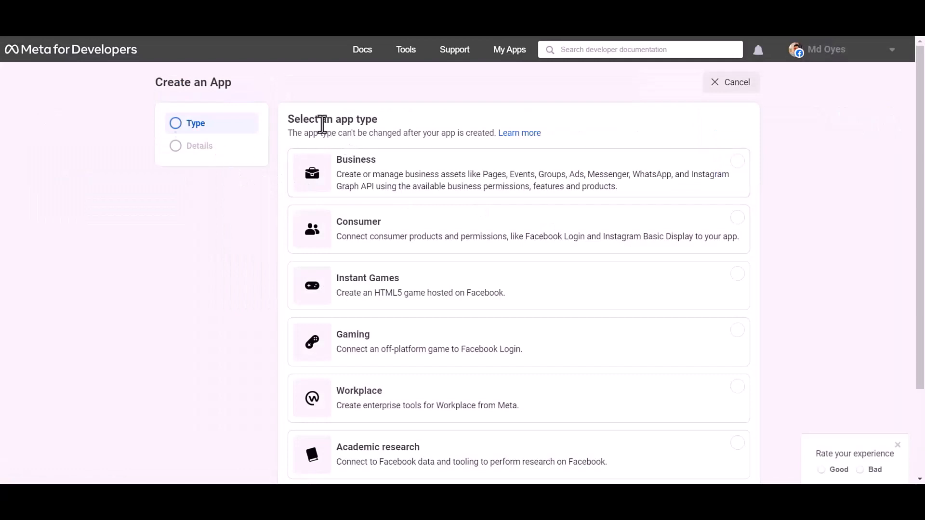
left_click(662, 179)
scroll(661, 183, "down", 2)
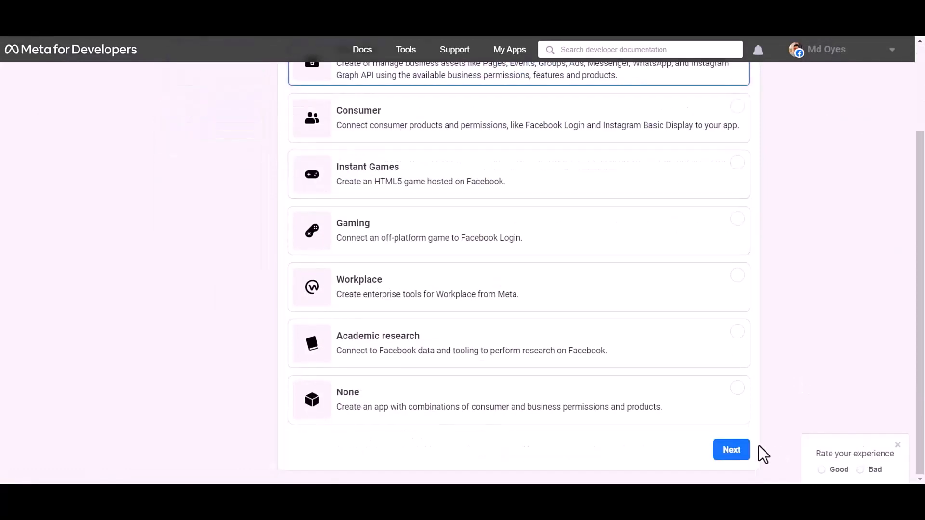
left_click(730, 453)
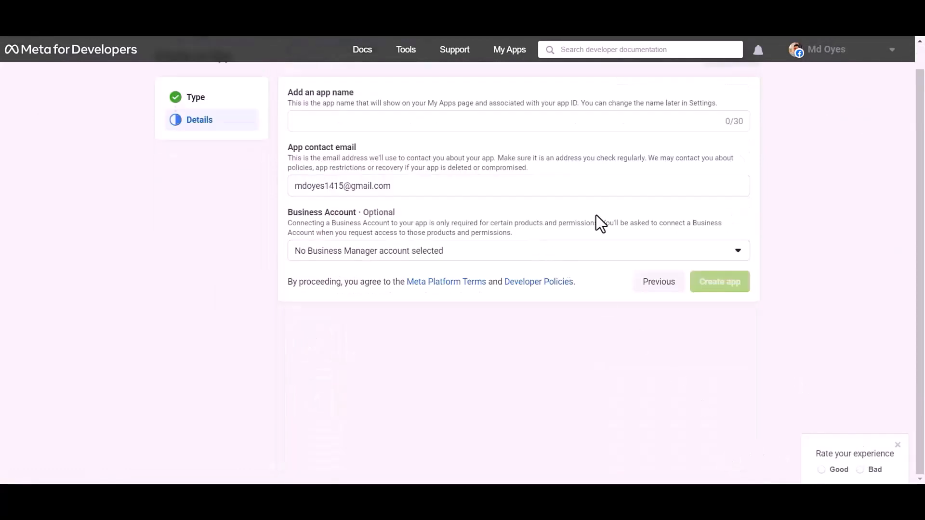
Name the app 'Bit Integrations', create it, and confirm with the saved password
left_click(373, 120)
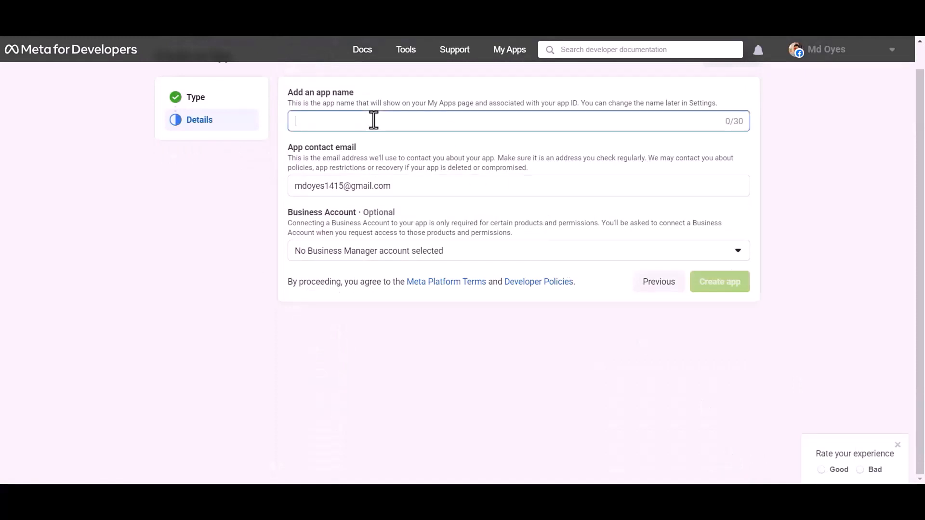
type("Bit Integrations")
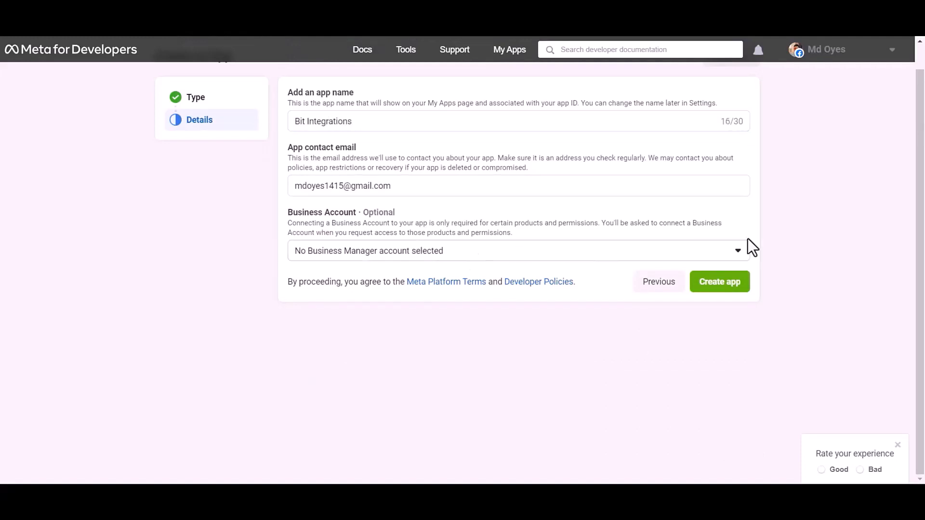
left_click(719, 283)
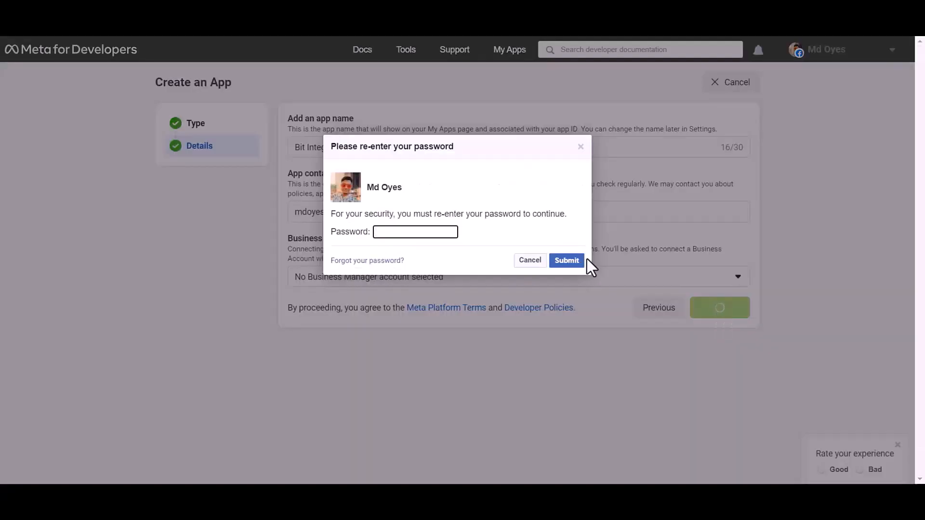
left_click(426, 232)
left_click(438, 264)
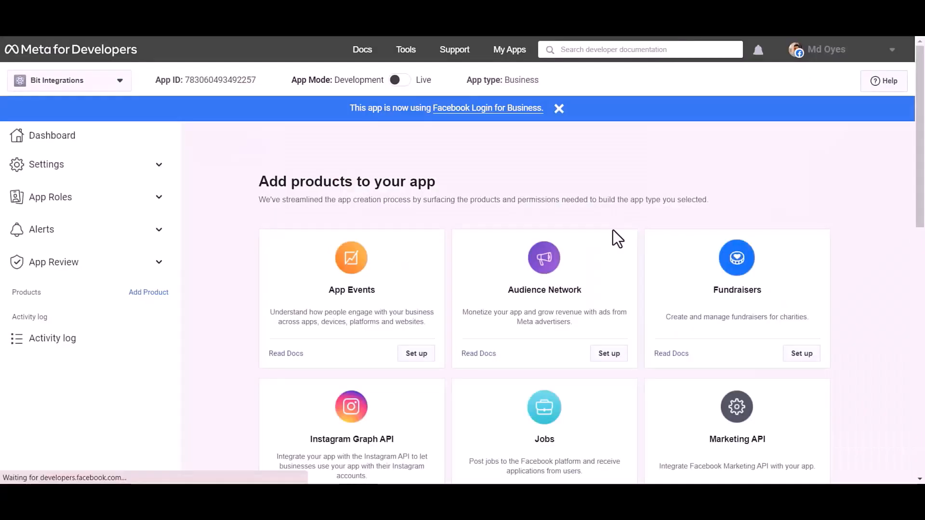
Add WhatsApp to the app under Test Business and go to its Getting started page
scroll(498, 159, "down", 10)
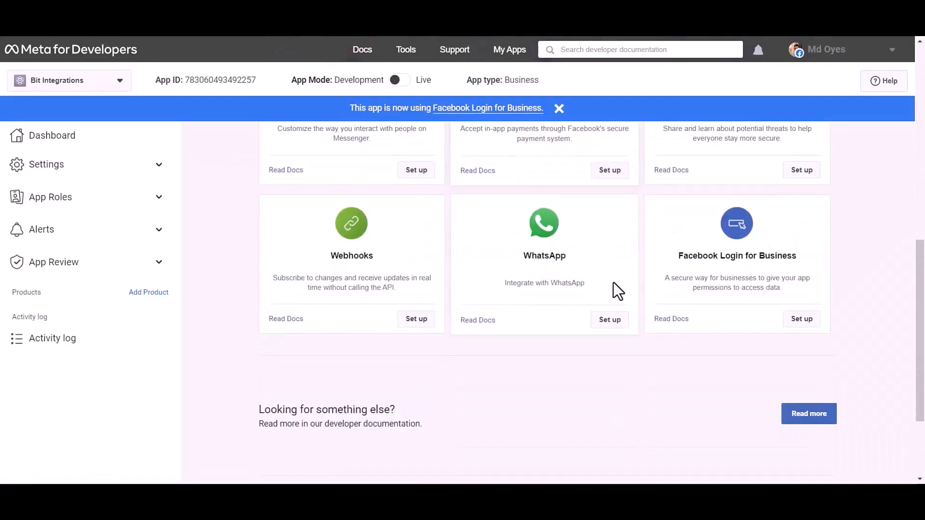
left_click(609, 322)
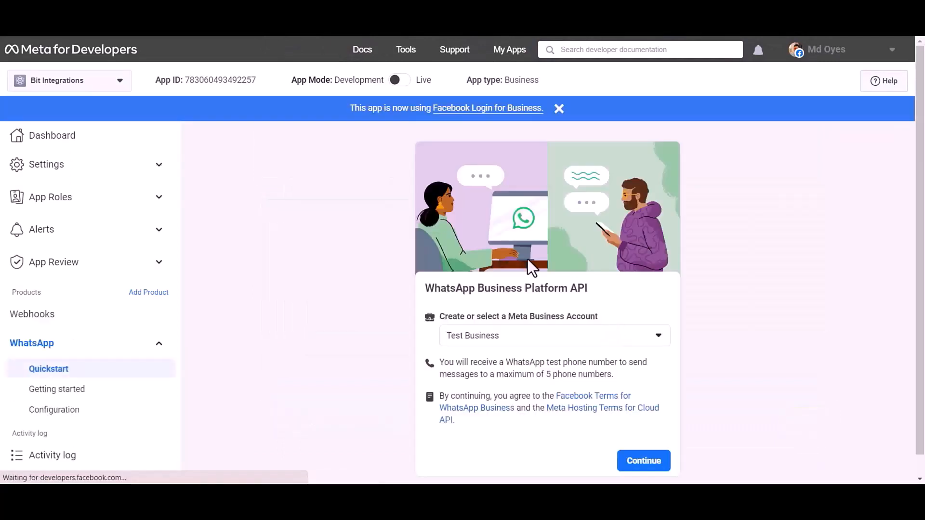
left_click(645, 466)
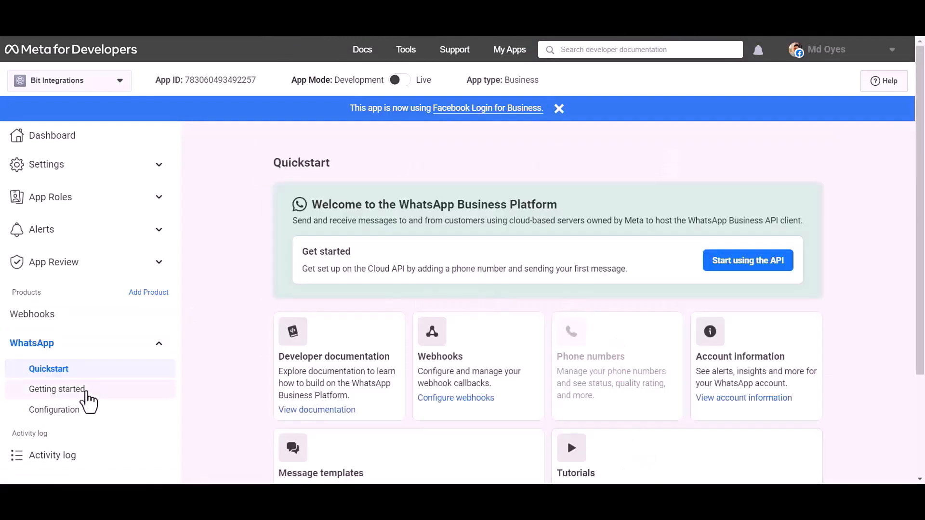
left_click(86, 393)
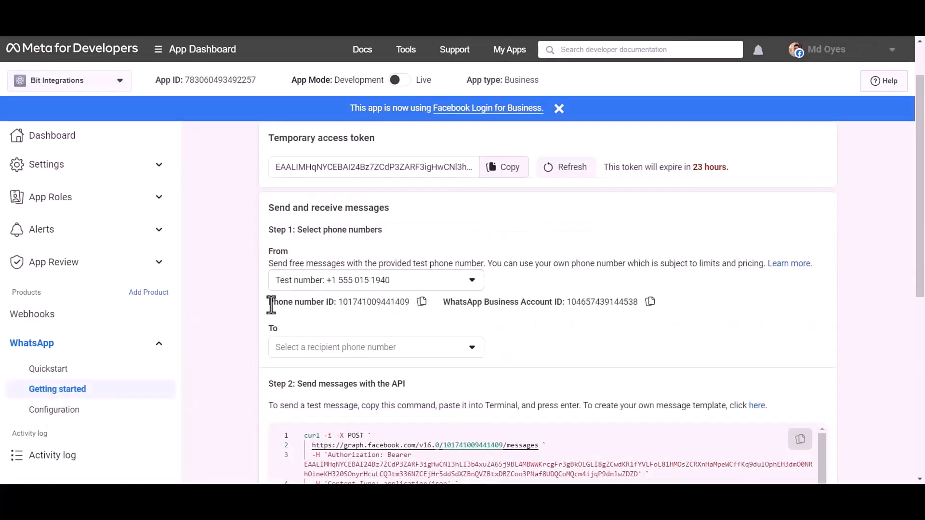
Point out the Phone number ID and WhatsApp Business Account ID on the Getting started page
left_click_drag(267, 303, 333, 305)
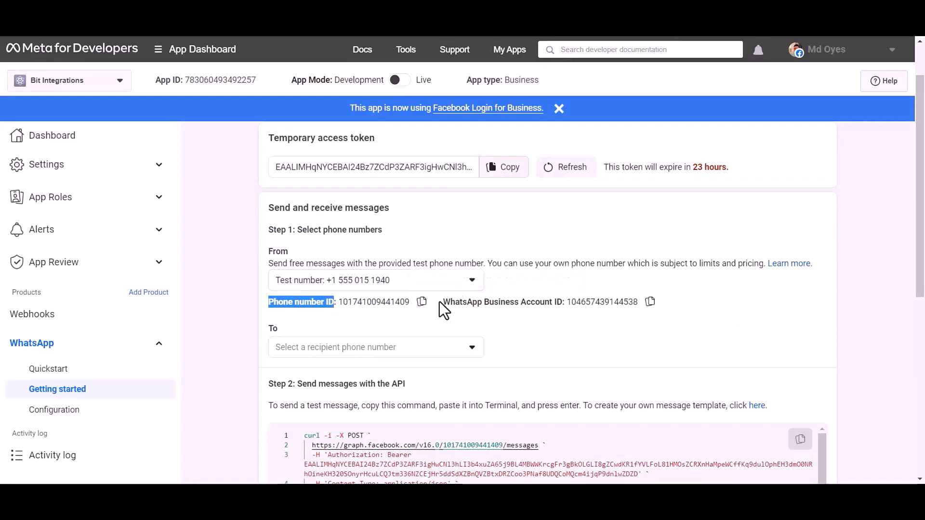
left_click_drag(442, 302, 561, 306)
left_click(609, 324)
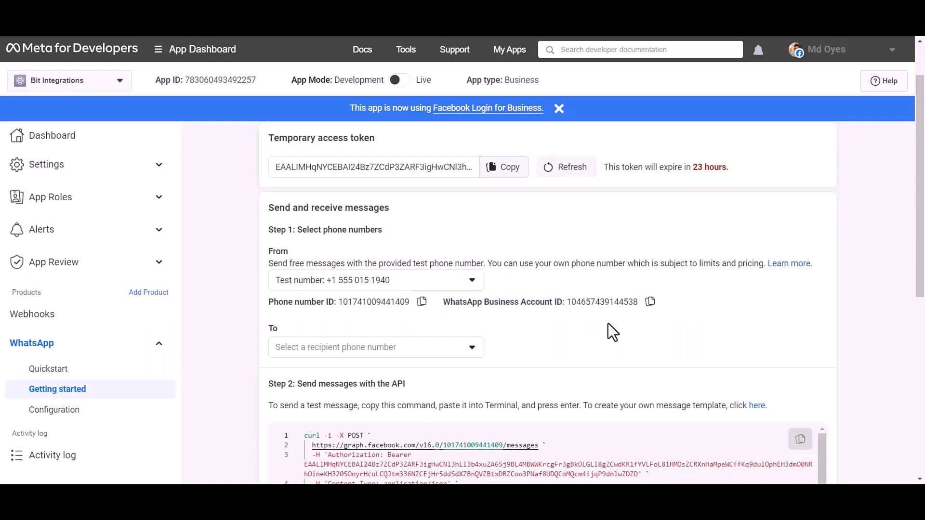
Paste both IDs into the Bit Integrations form and note the token's 23-hour expiry
left_click(422, 304)
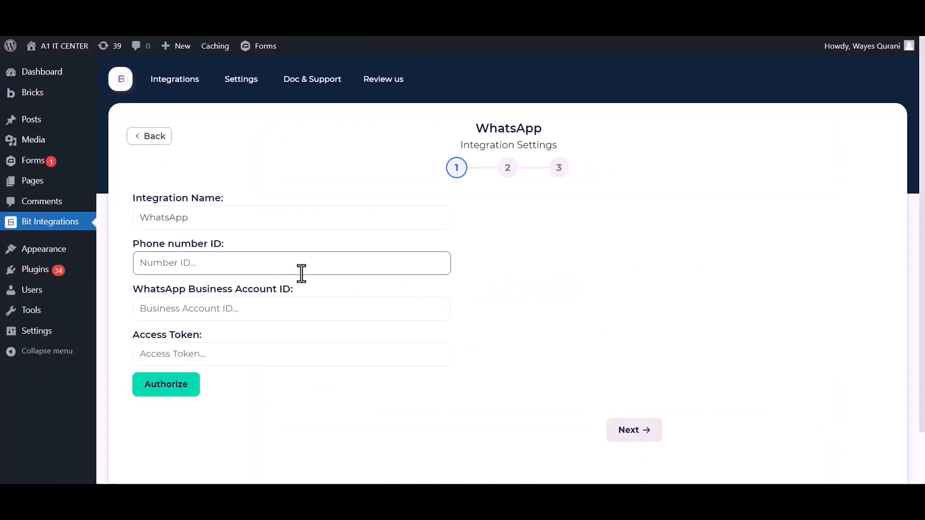
key("ctrl+v")
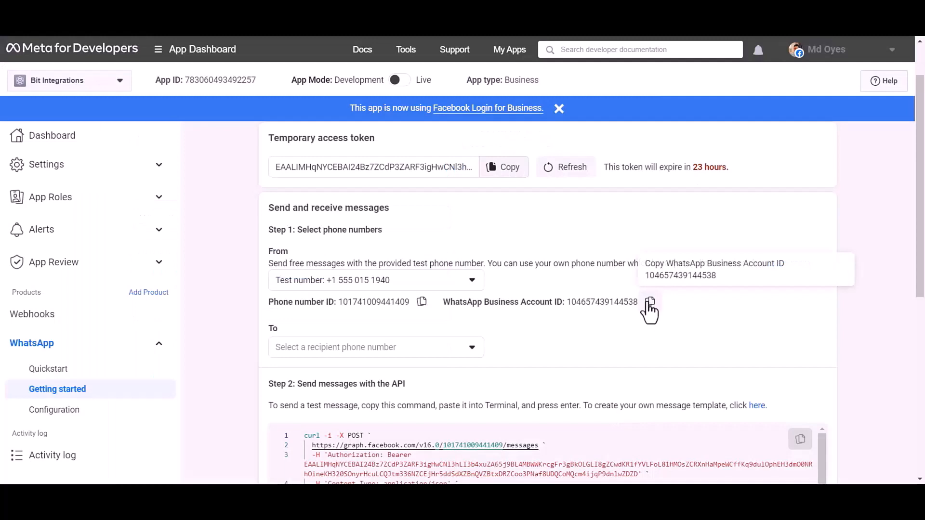
left_click(649, 303)
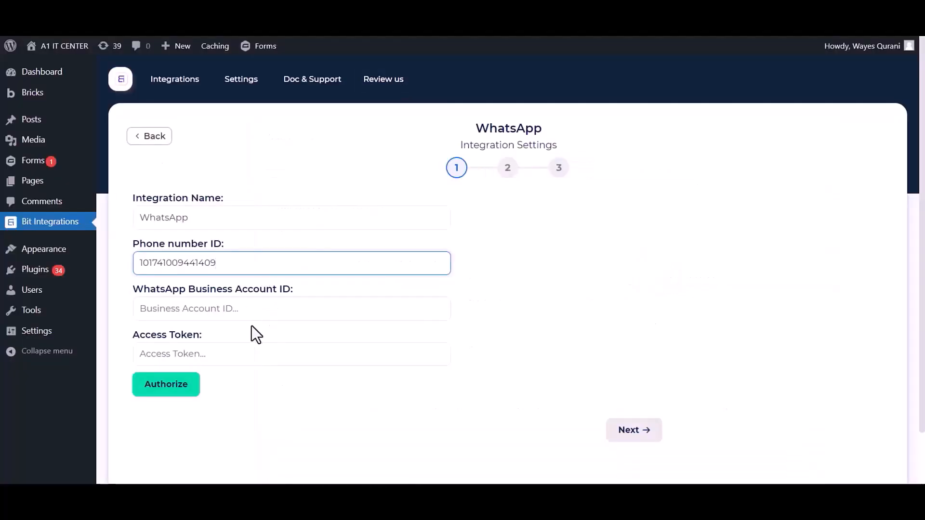
left_click(249, 307)
key("ctrl+v")
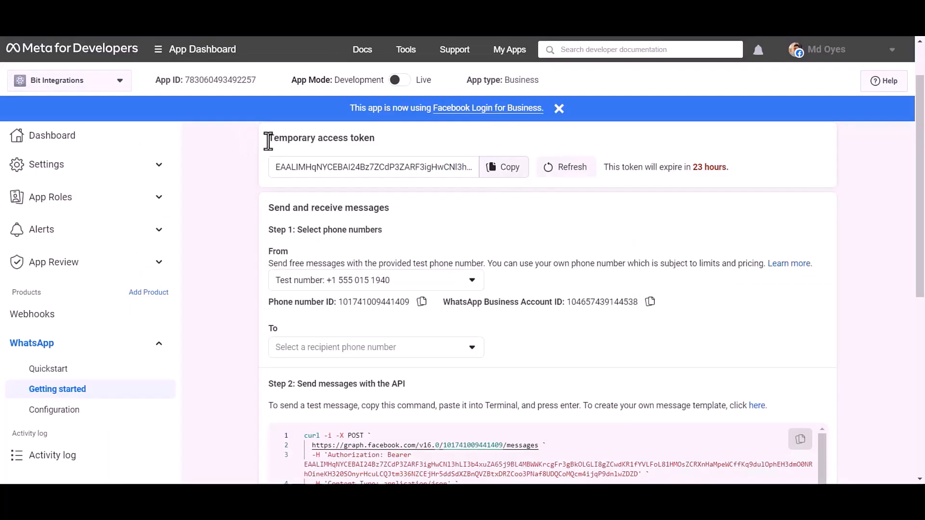
left_click_drag(268, 140, 379, 143)
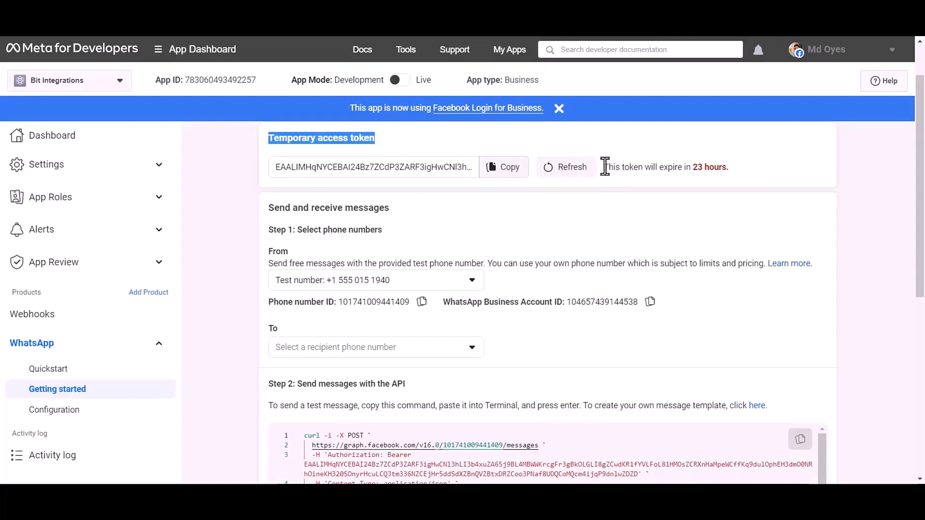
left_click_drag(604, 167, 732, 169)
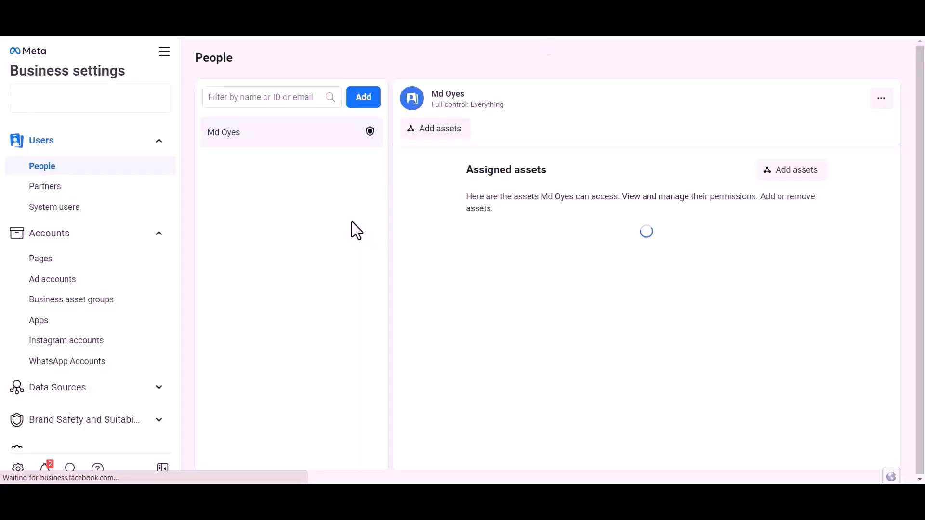
Try adding a second Admin system user, then dismiss the one-admin limit error
left_click(55, 207)
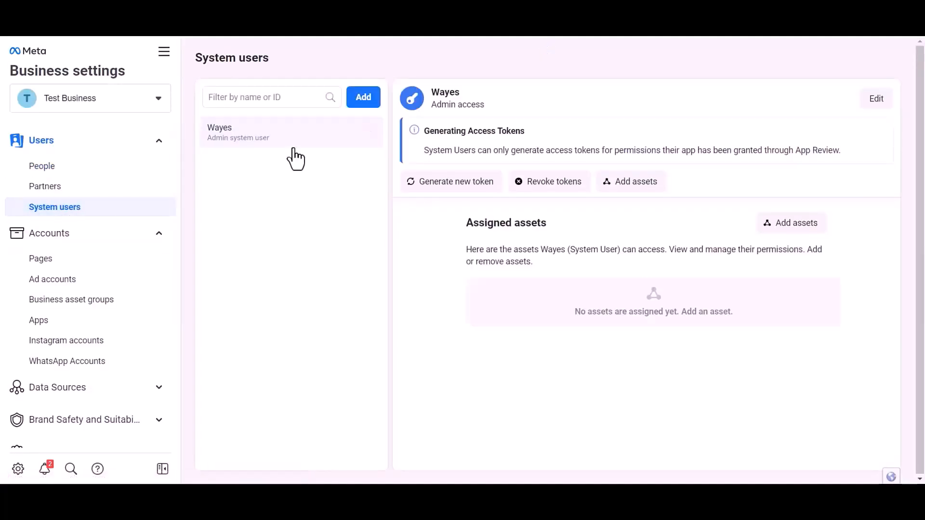
left_click(361, 106)
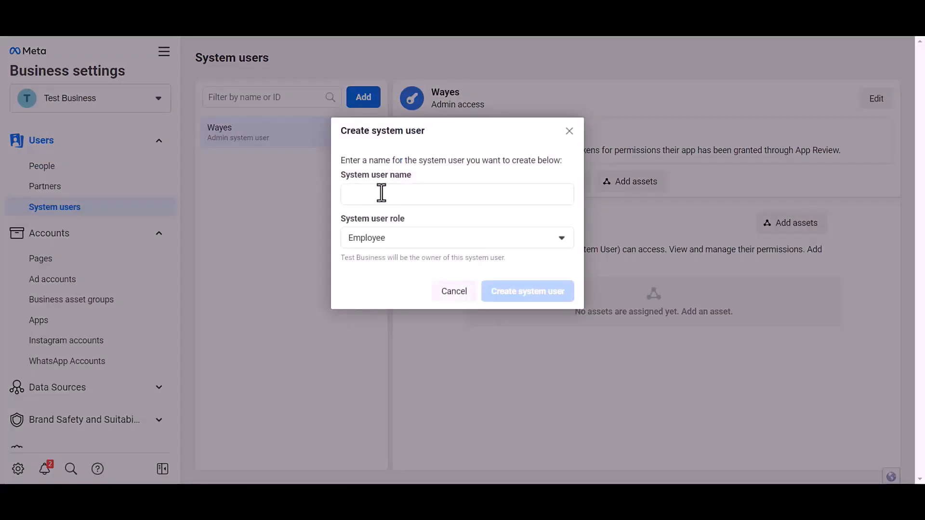
left_click(382, 193)
type("Oyes")
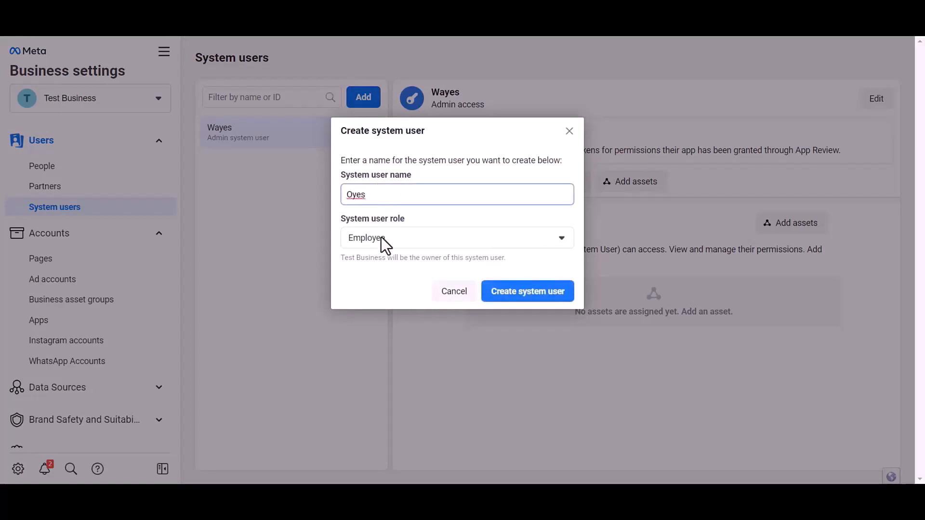
left_click(381, 237)
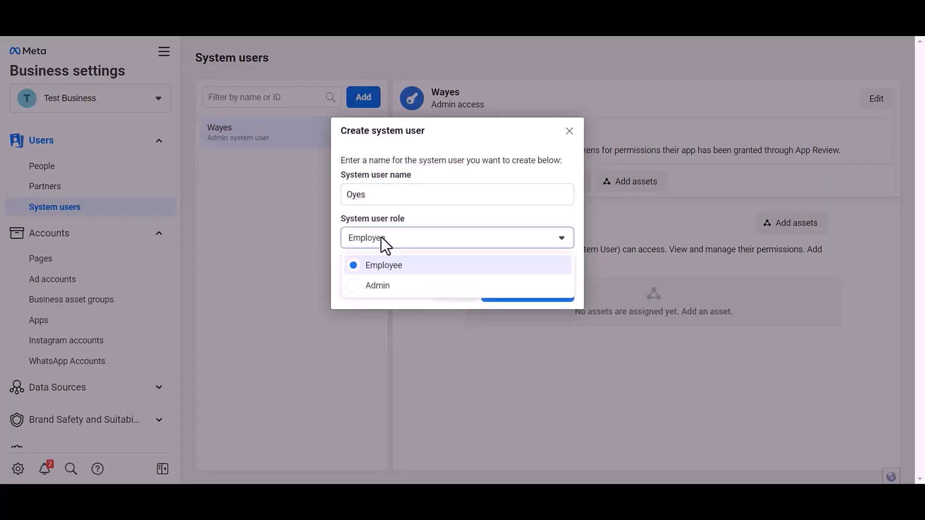
left_click(378, 289)
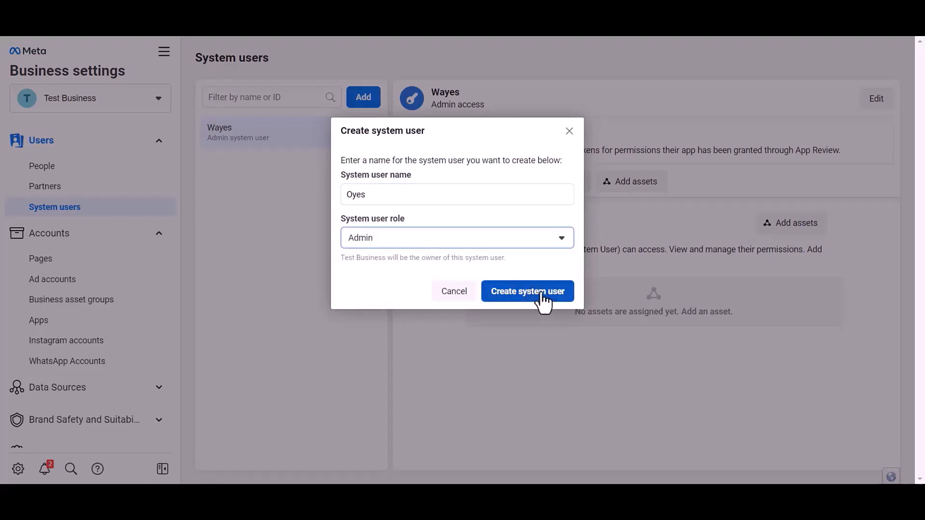
left_click(544, 303)
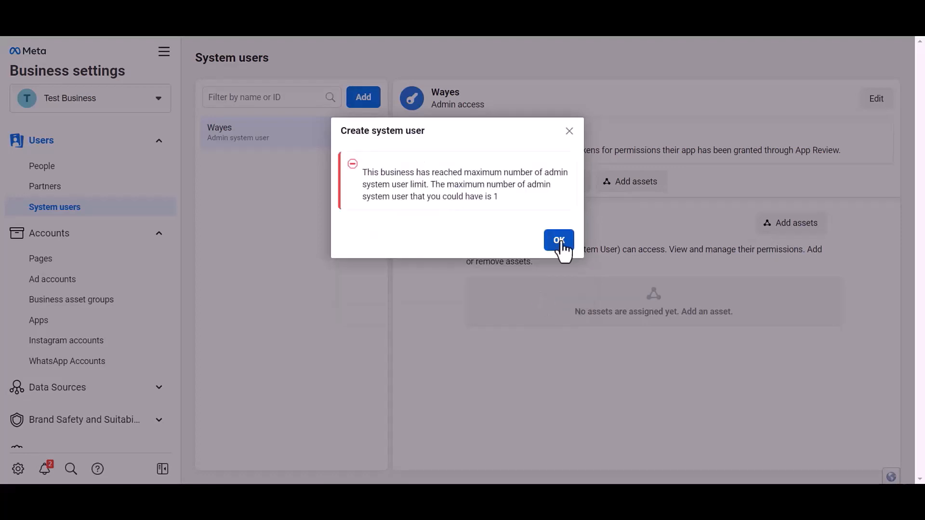
left_click(559, 241)
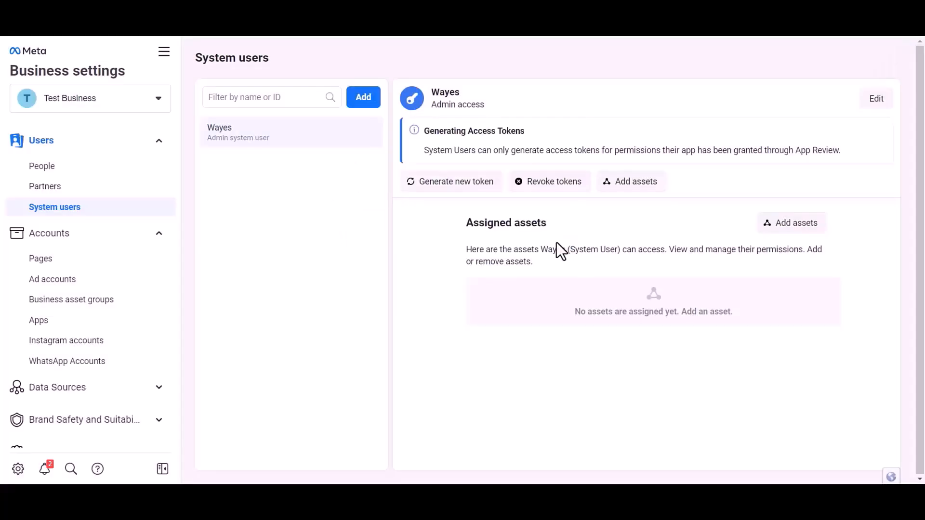
Assign the Bit Integrations app to the system user with Manage app control and save
left_click(792, 223)
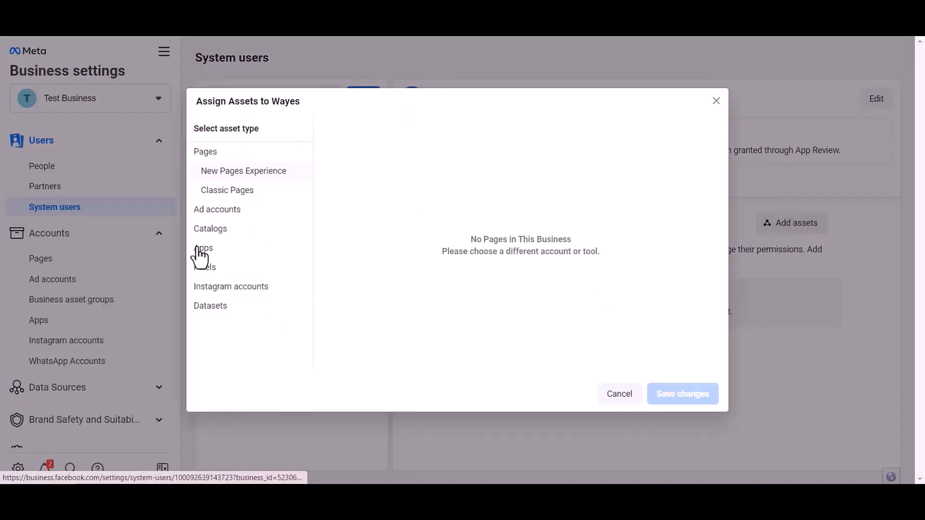
left_click(198, 249)
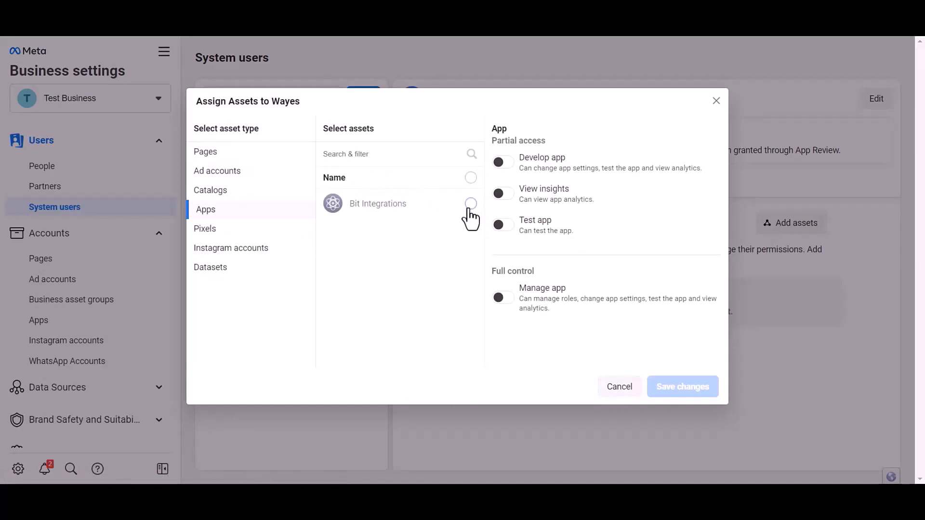
left_click(471, 204)
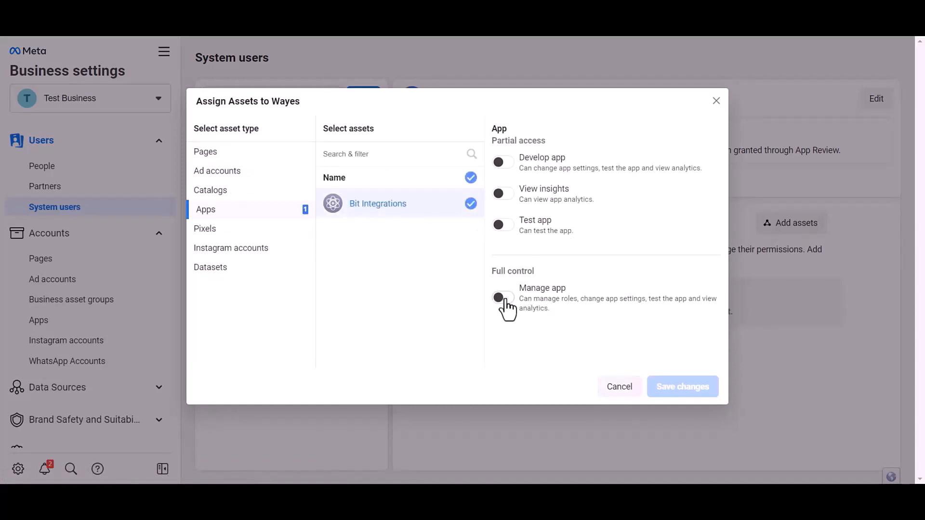
left_click(503, 304)
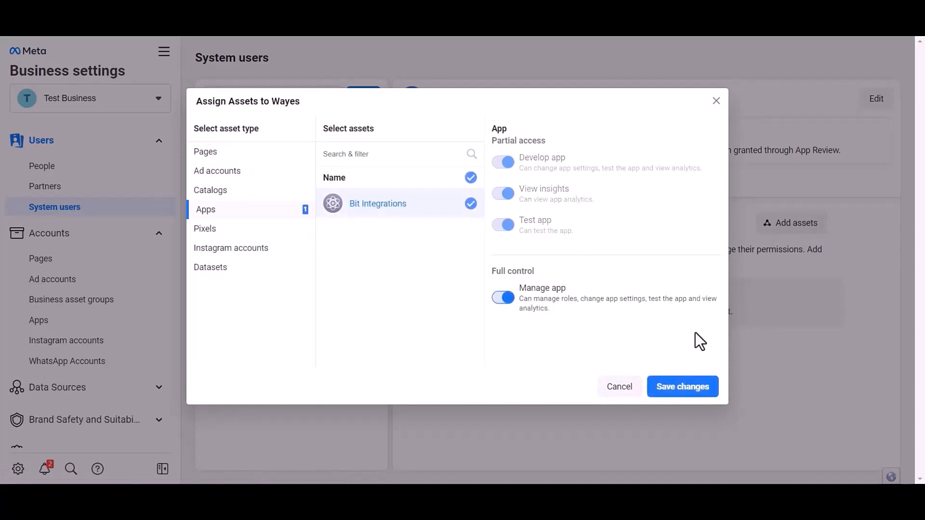
left_click(685, 392)
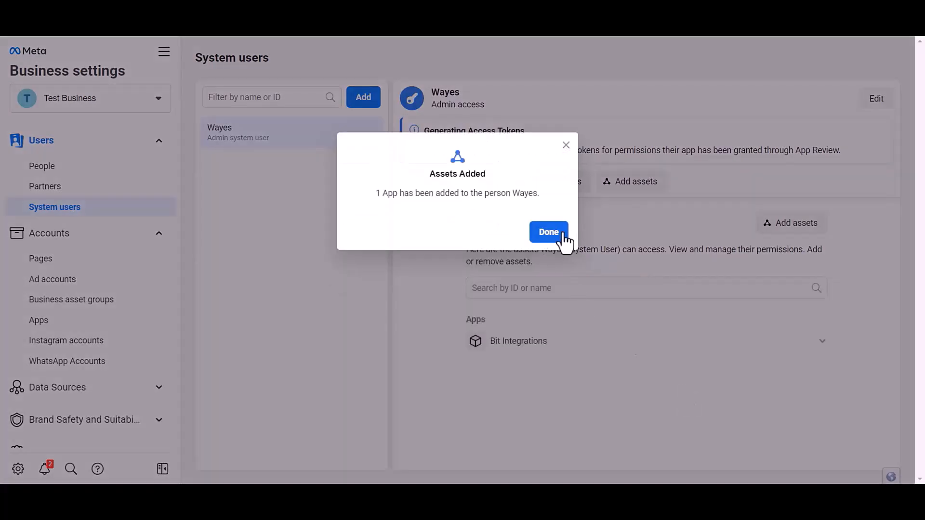
left_click(549, 233)
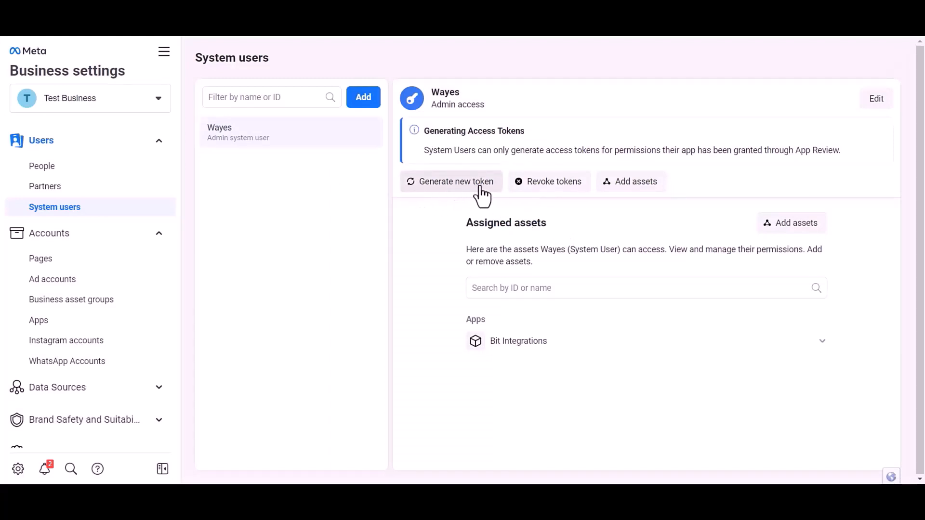
Begin a new token for the Bit Integrations app with a Permanent (never expire) expiration
left_click(450, 198)
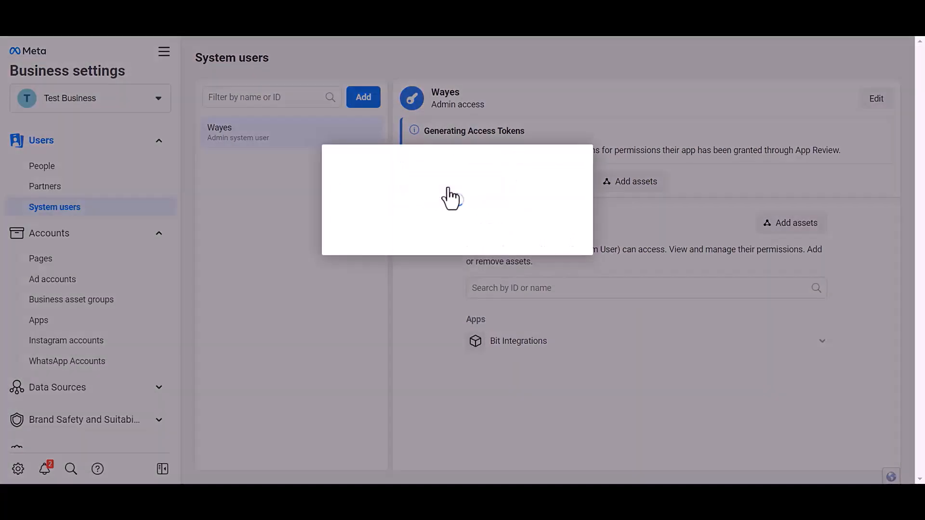
left_click(401, 210)
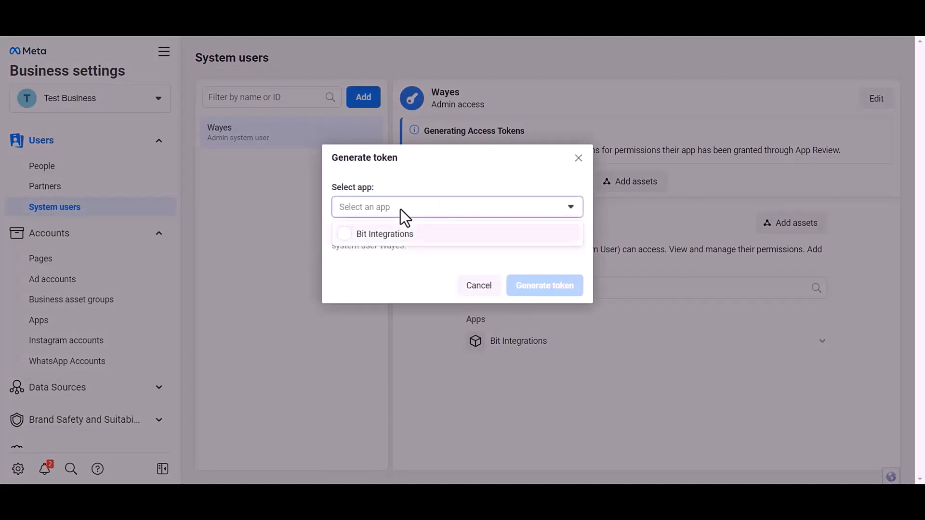
left_click(395, 235)
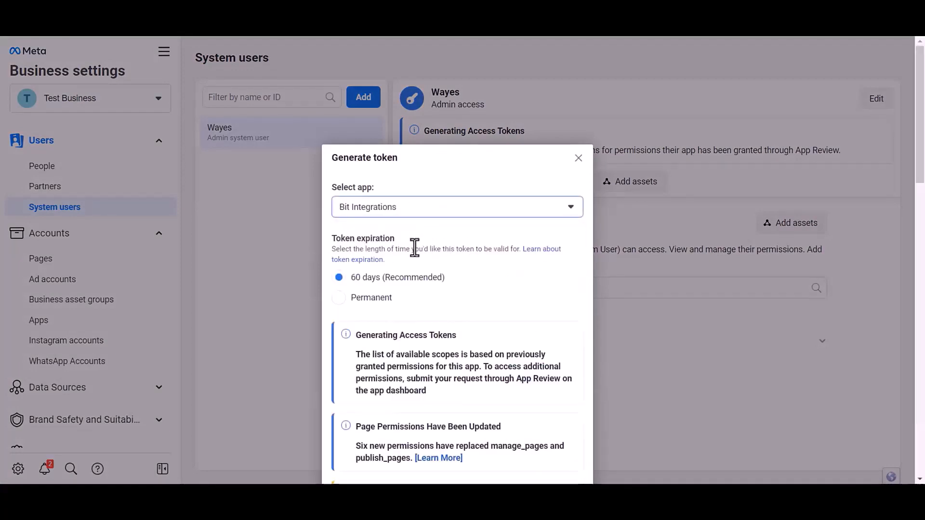
scroll(415, 248, "down", 1)
left_click_drag(334, 178, 363, 175)
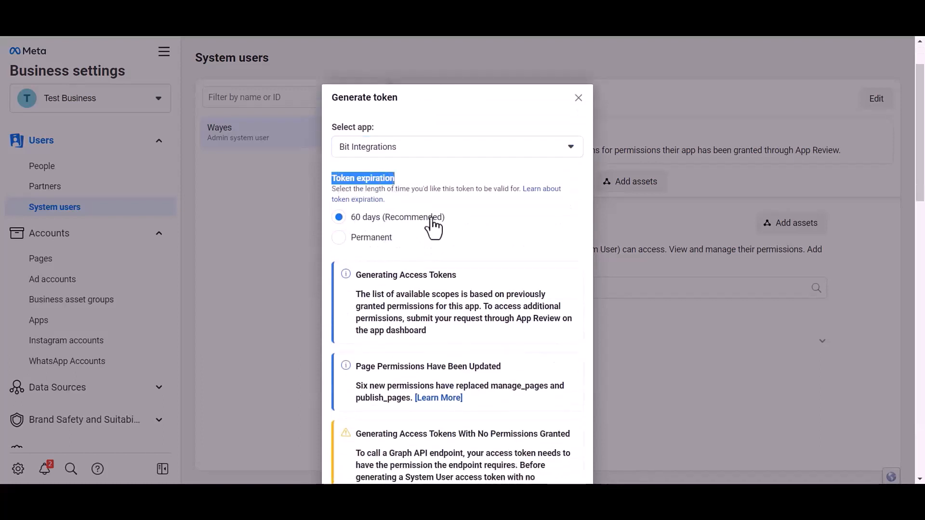
left_click_drag(444, 218, 351, 217)
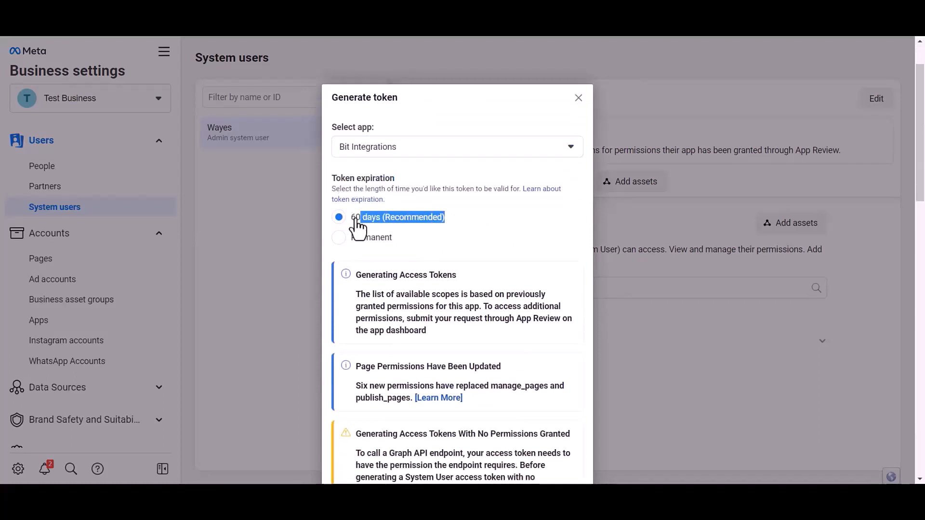
left_click(345, 241)
Grant the token whatsapp_business_messaging and whatsapp_business_management permissions
scroll(446, 196, "down", 5)
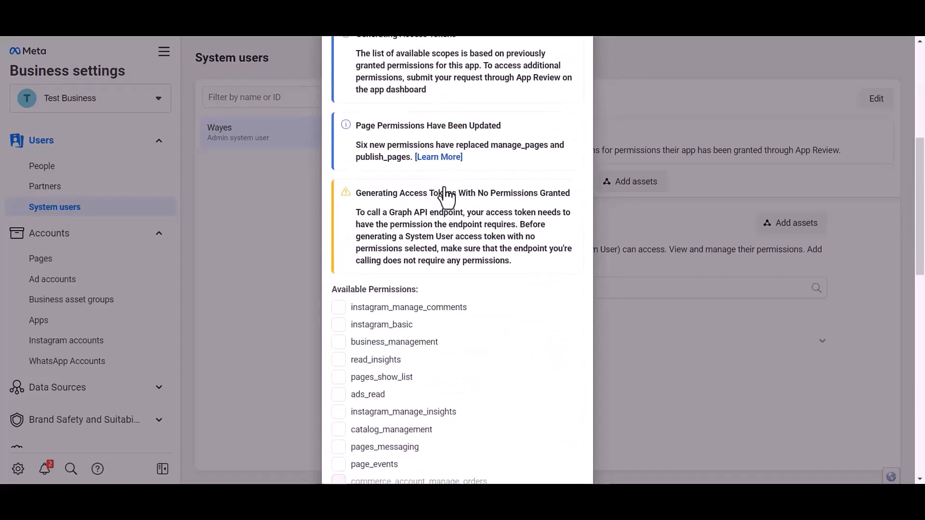
scroll(447, 196, "down", 1)
scroll(446, 196, "down", 2)
left_click_drag(332, 109, 412, 110)
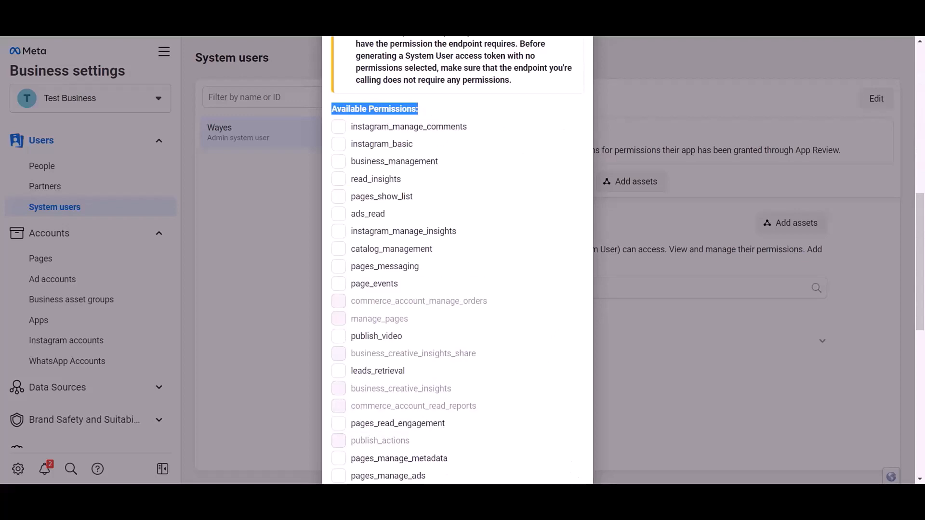
left_click(558, 483)
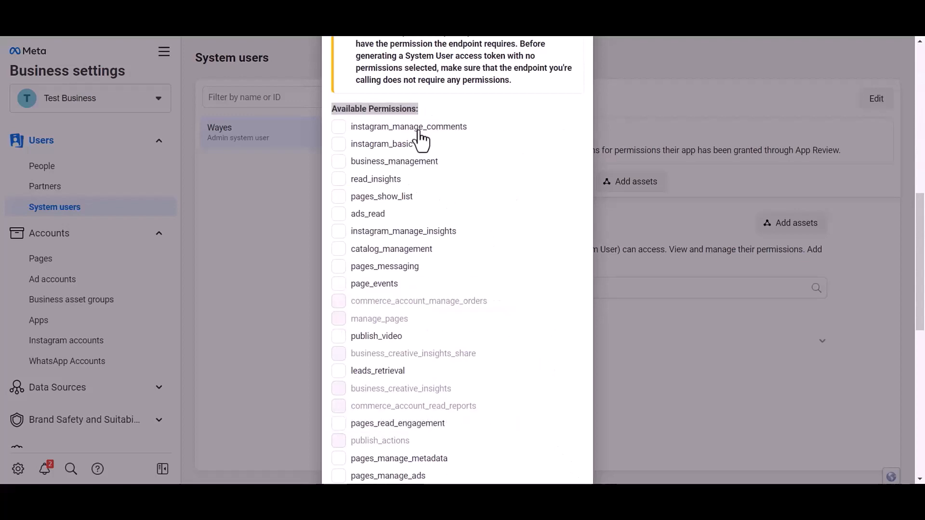
left_click(431, 109)
left_click_drag(331, 108, 444, 100)
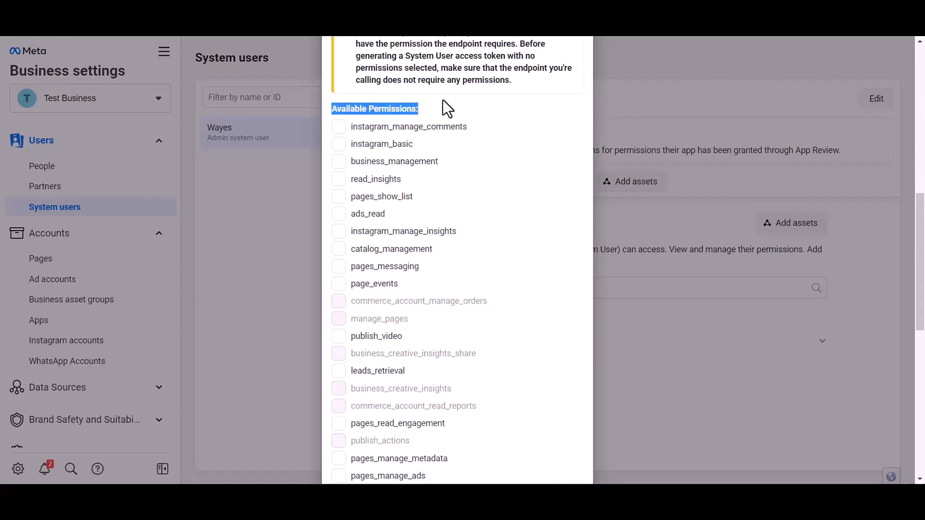
scroll(470, 228, "down", 4)
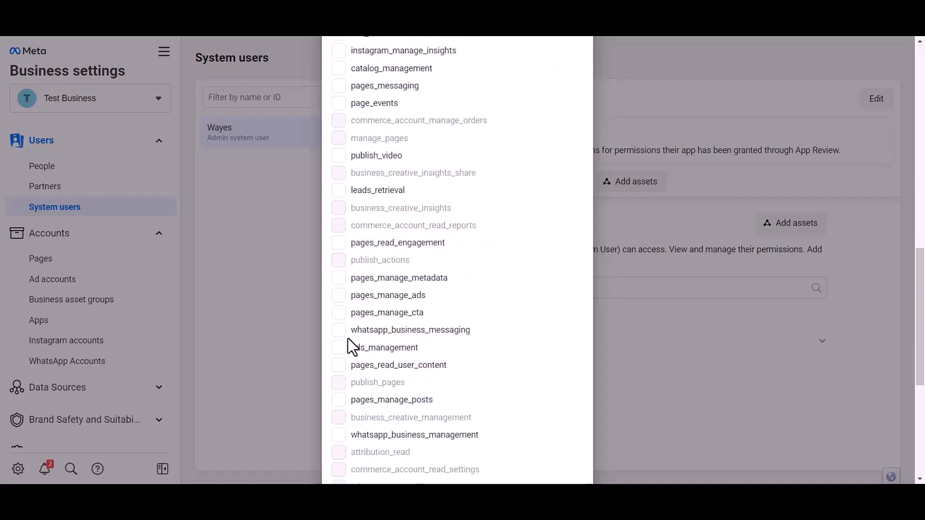
left_click(339, 330)
scroll(411, 322, "down", 1)
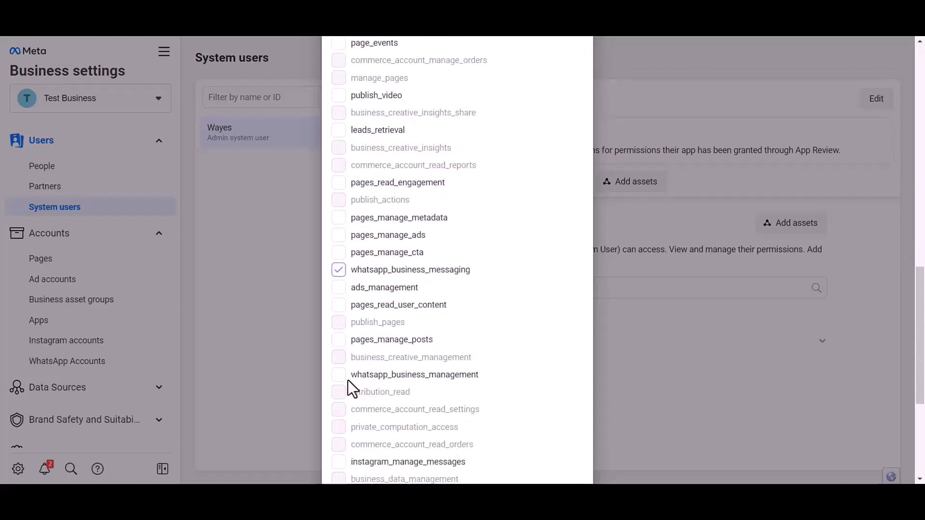
left_click(339, 375)
scroll(477, 336, "down", 5)
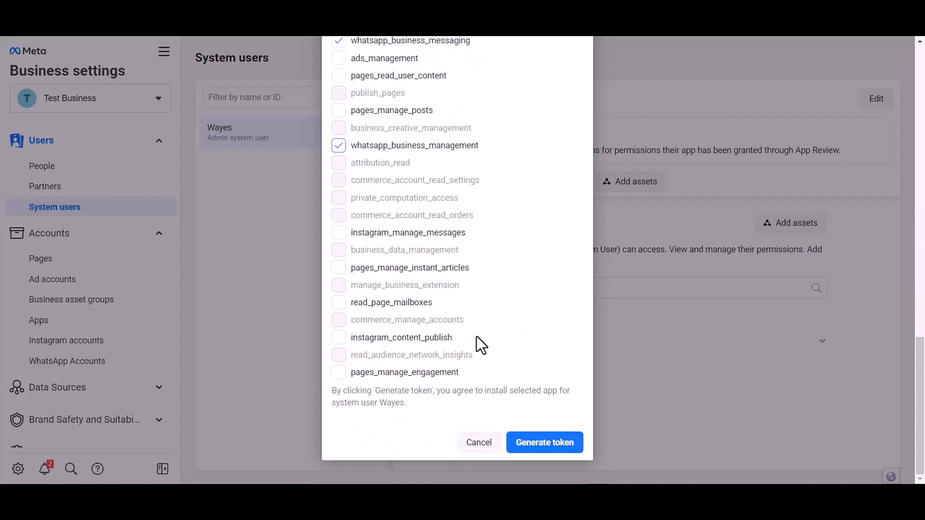
Generate the token and paste it into the Bit Integrations Access Token field
left_click(544, 447)
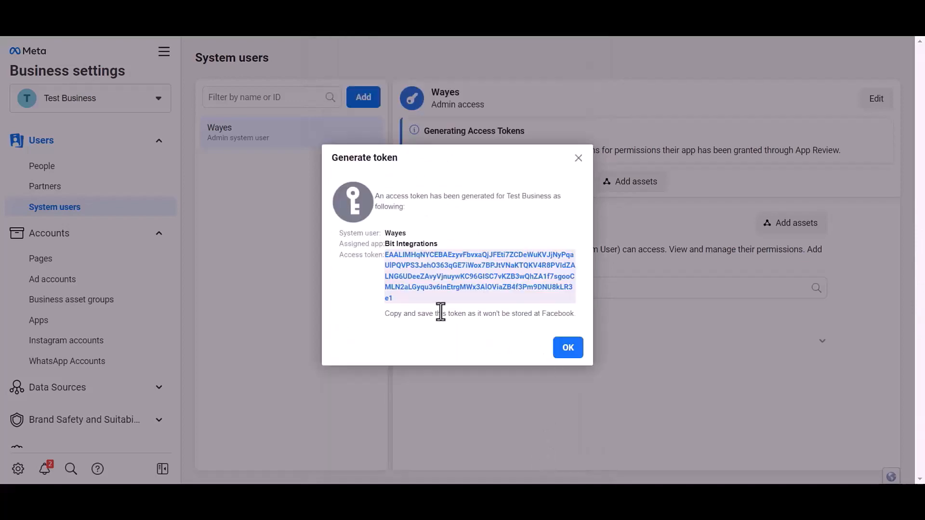
left_click_drag(400, 293, 385, 253)
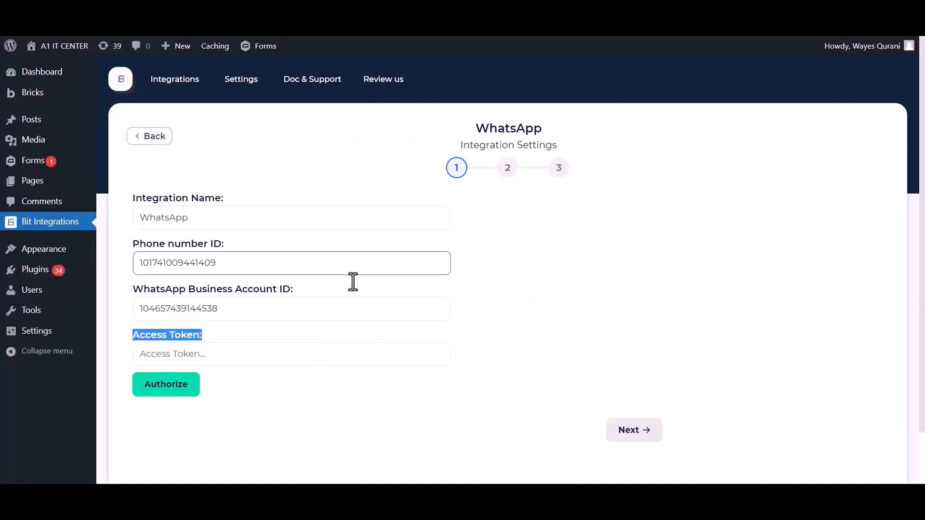
key("ctrl+v")
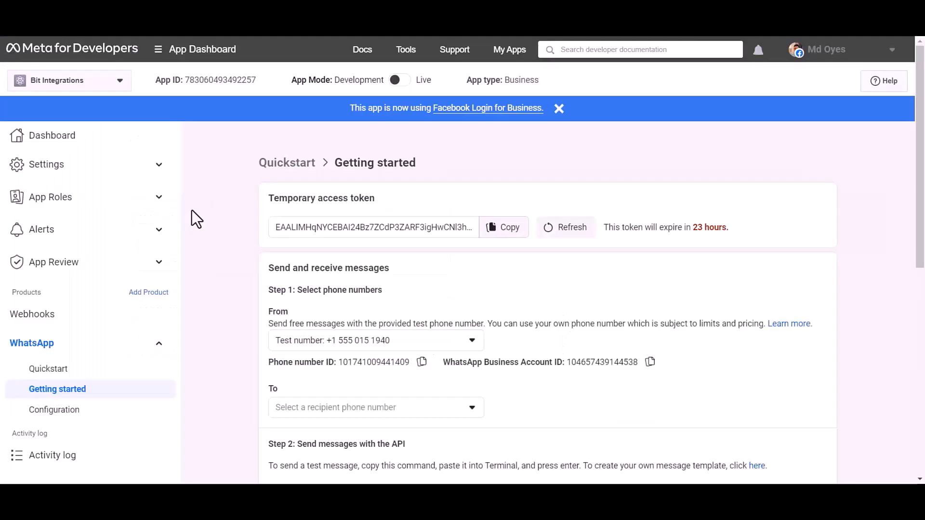
scroll(193, 210, "down", 8)
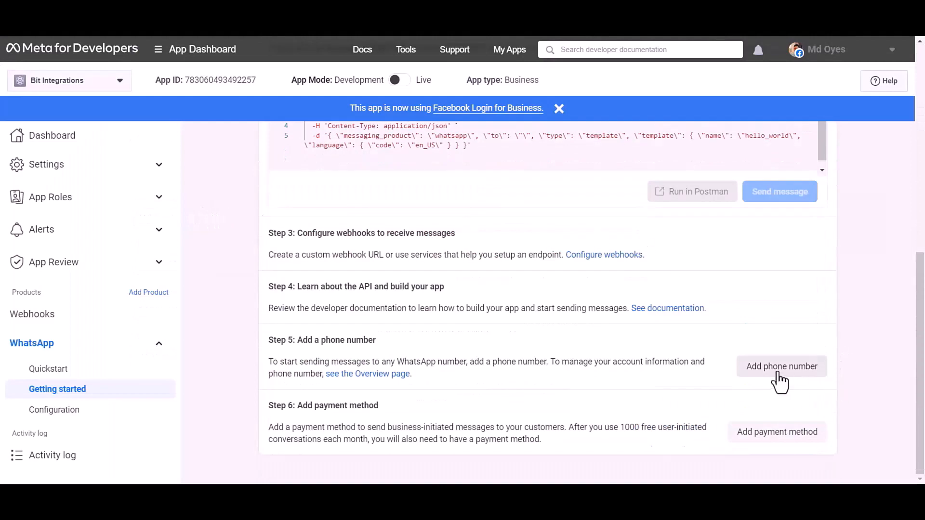
Set the WhatsApp business profile display name to 'Bit Apps' and category to Automotive
left_click(778, 374)
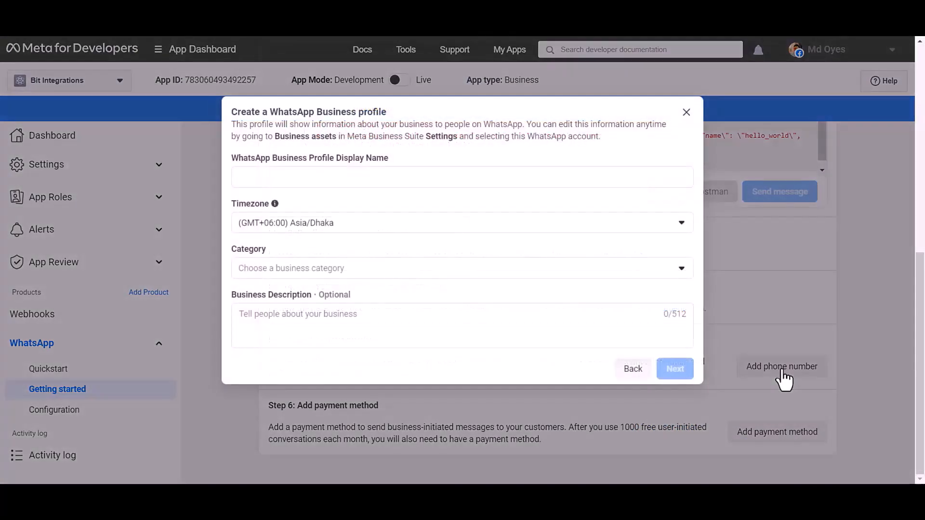
left_click(419, 178)
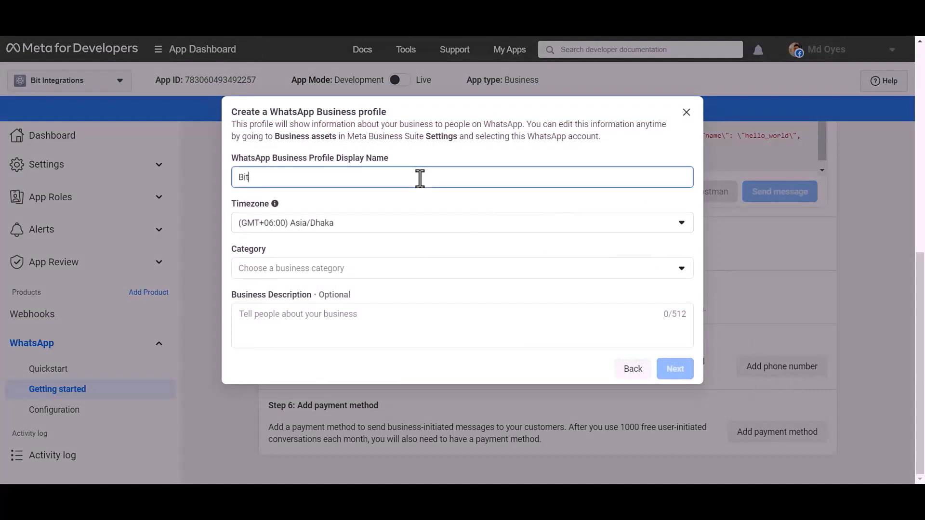
type("Bit Apps")
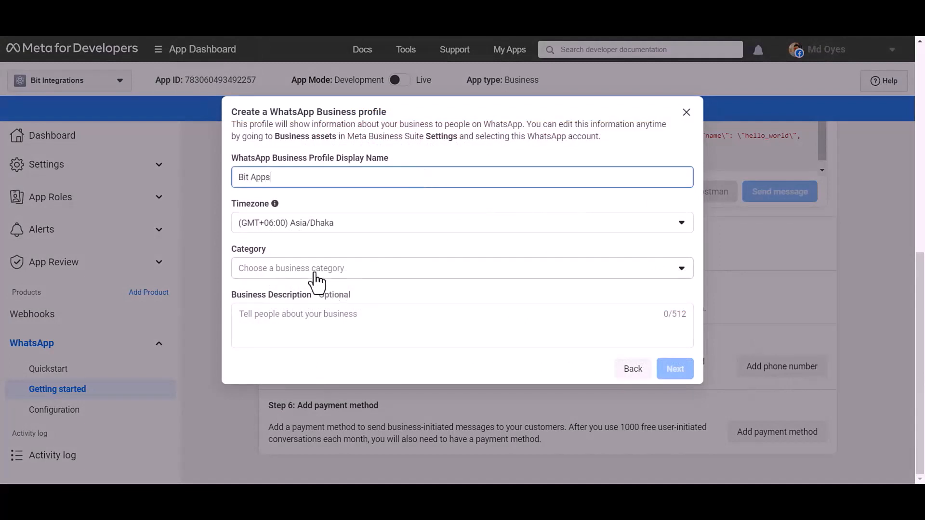
left_click(316, 275)
left_click(268, 298)
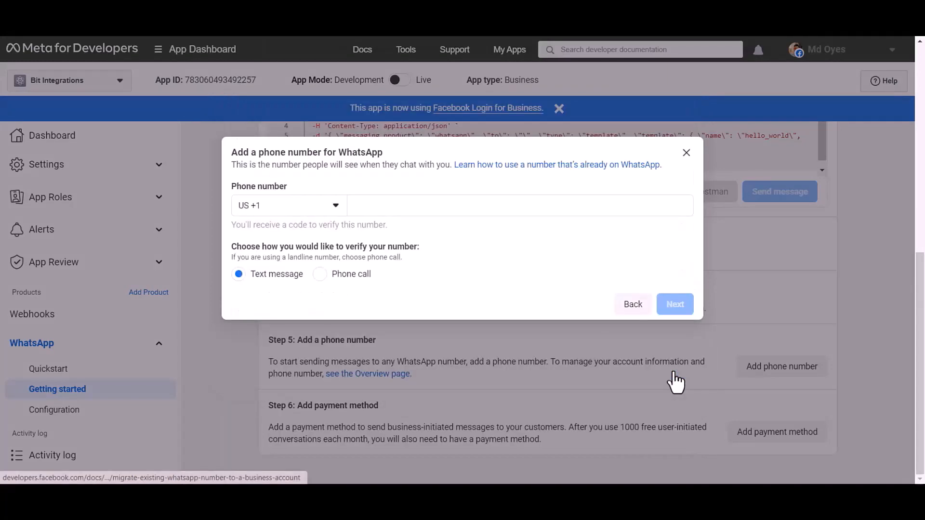
Add the phone number with Bangladesh +880 code and verify it with the six-digit code
left_click(281, 207)
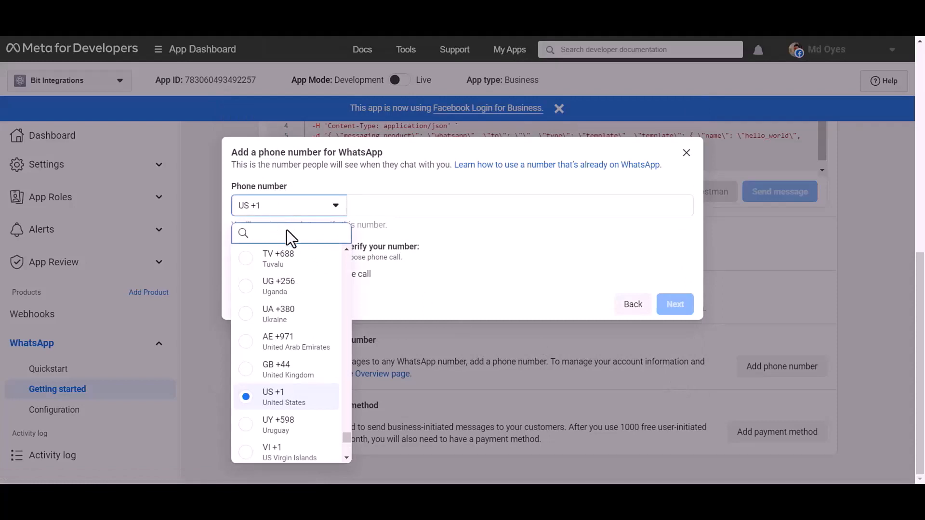
type("bangladesh")
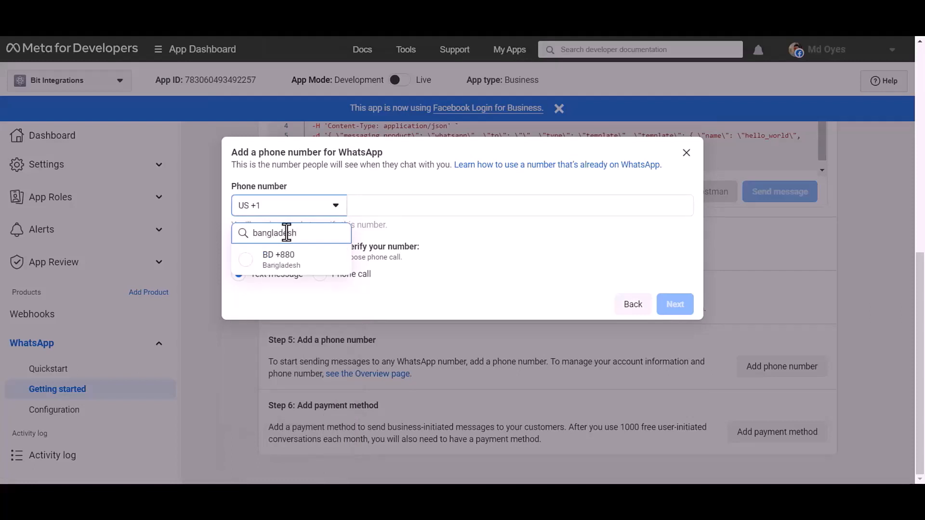
left_click(279, 262)
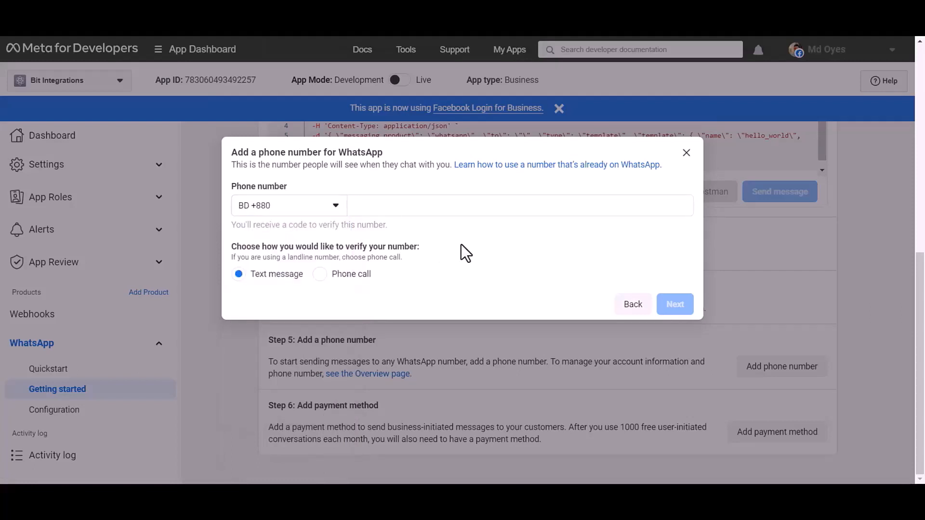
left_click(390, 207)
key("ctrl+v")
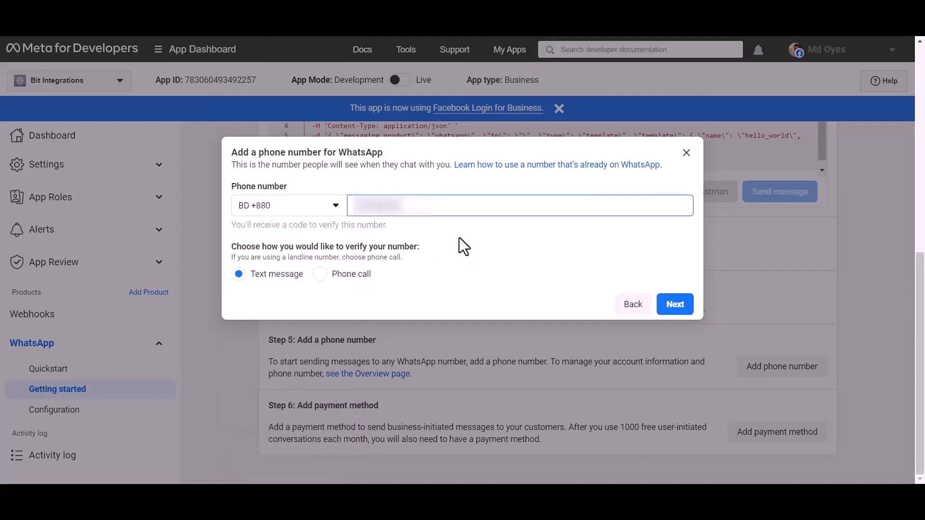
left_click(676, 309)
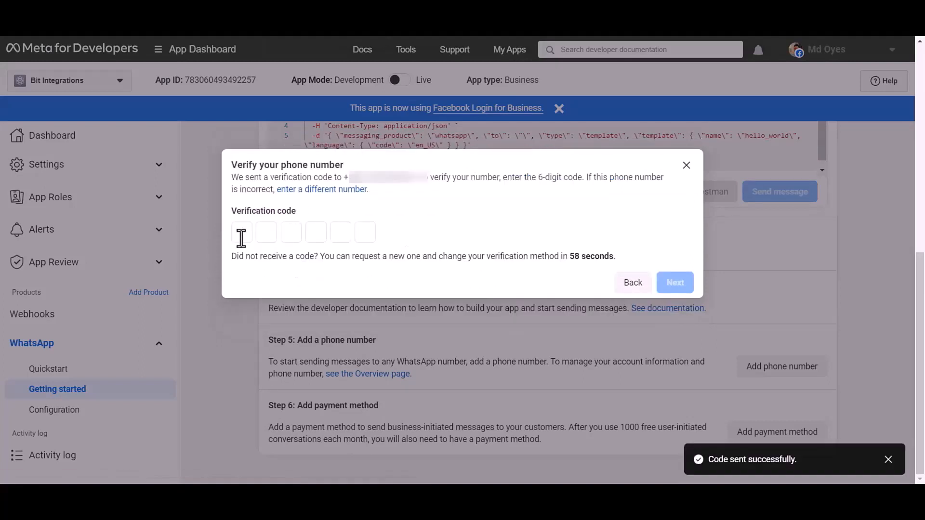
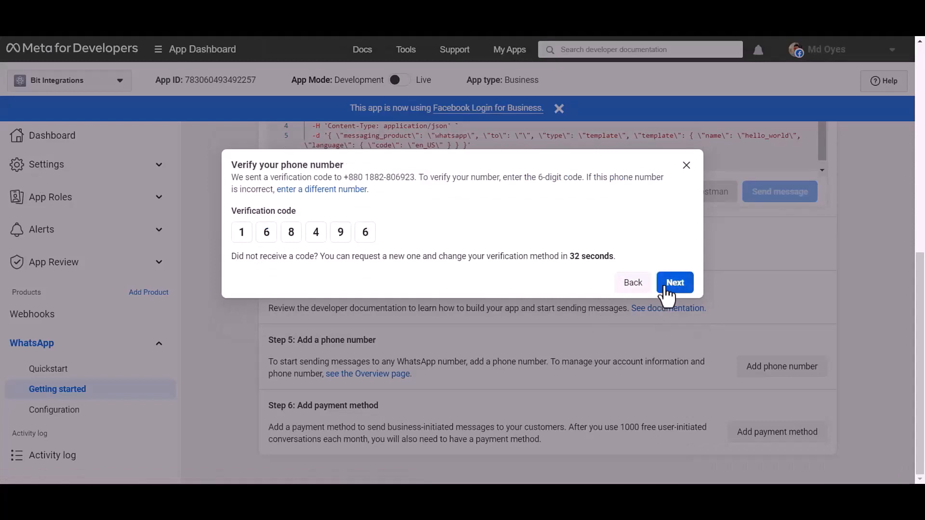
left_click(677, 285)
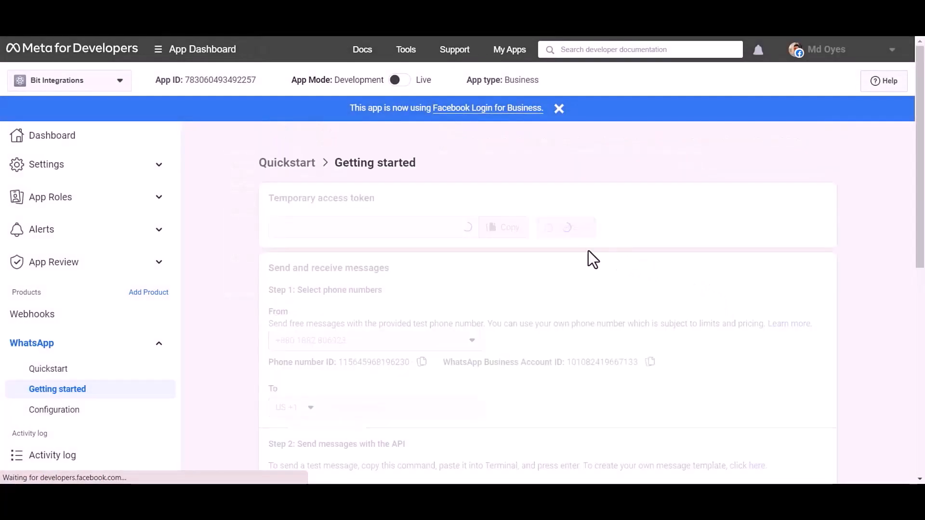
scroll(615, 254, "down", 1)
Authorize the WhatsApp connection and advance to the message settings
scroll(647, 239, "down", 3)
scroll(647, 239, "down", 6)
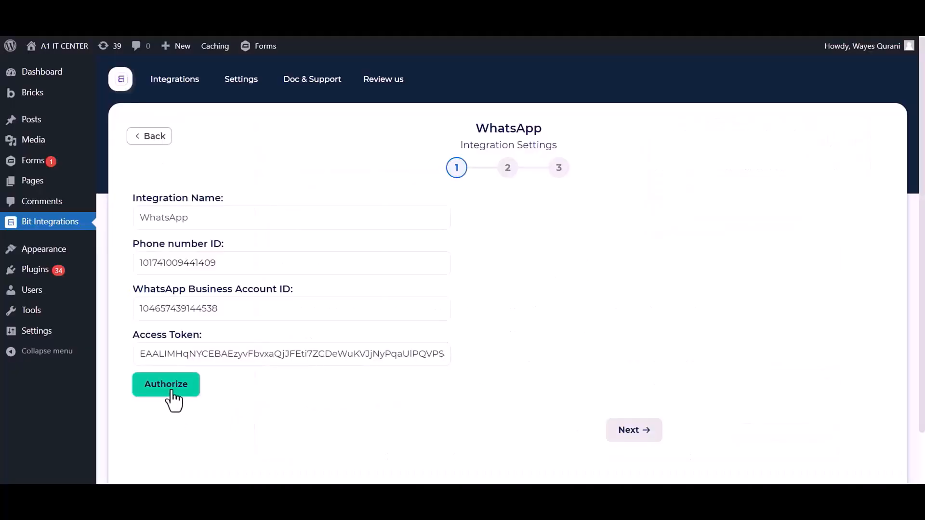
left_click(171, 393)
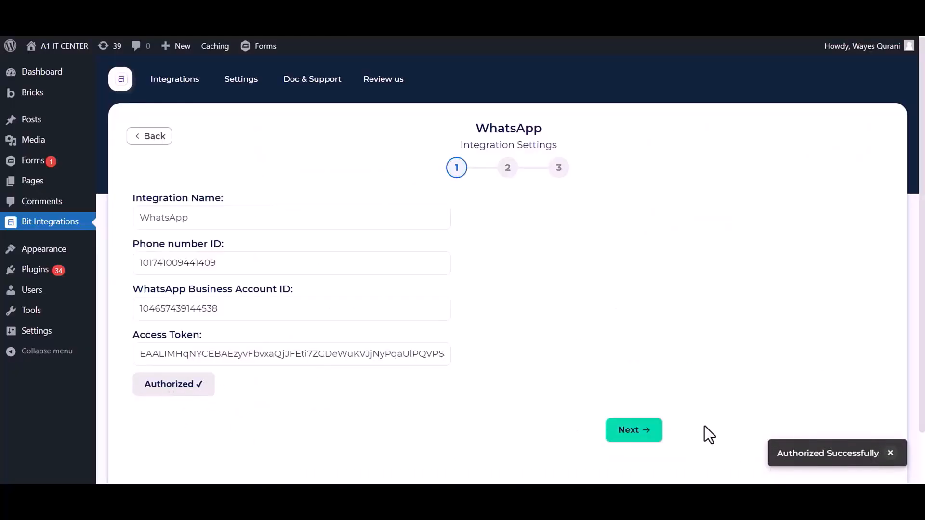
scroll(704, 426, "down", 2)
left_click(632, 376)
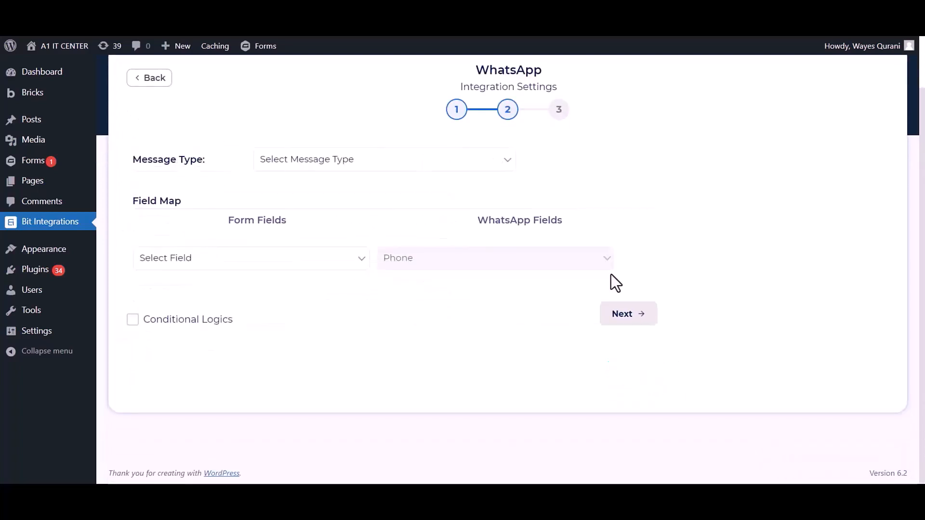
Set Message Type to Template and map the form's Phone field to WhatsApp Phone
scroll(602, 255, "up", 2)
left_click(353, 225)
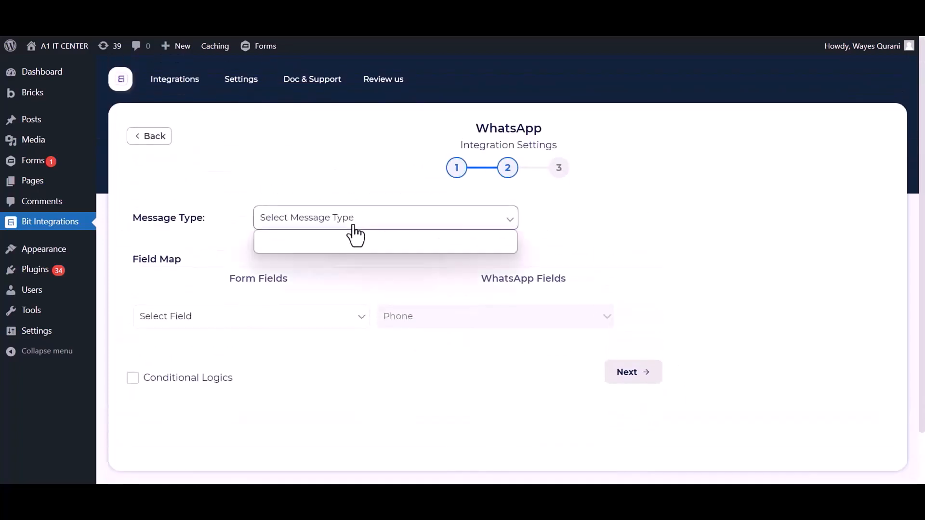
left_click(297, 249)
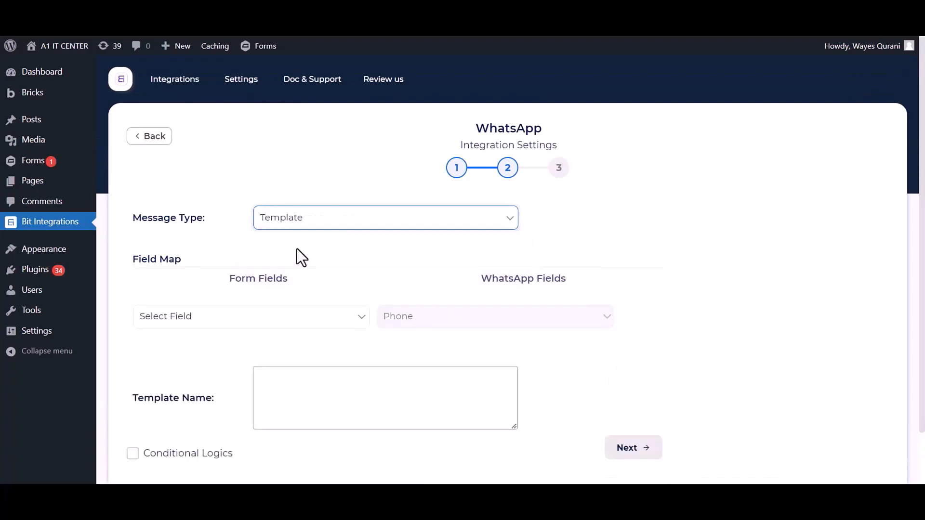
left_click(273, 318)
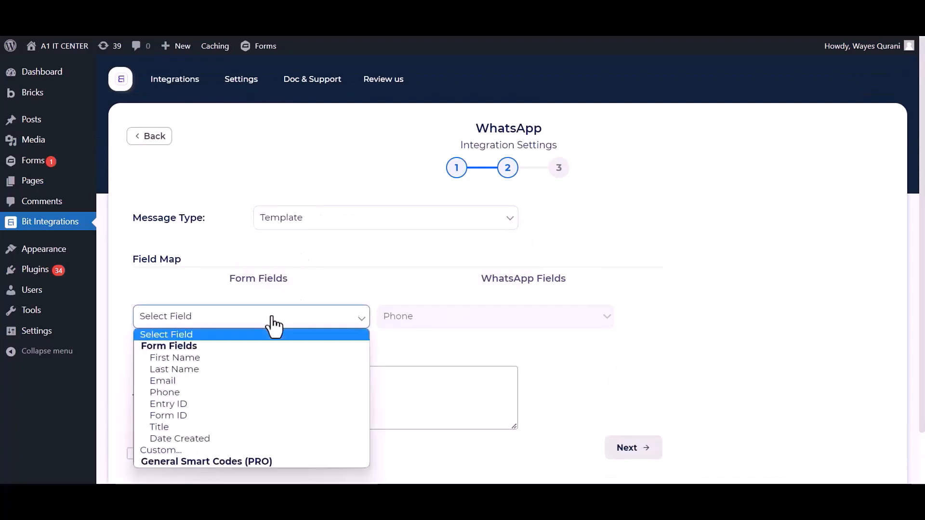
left_click(176, 391)
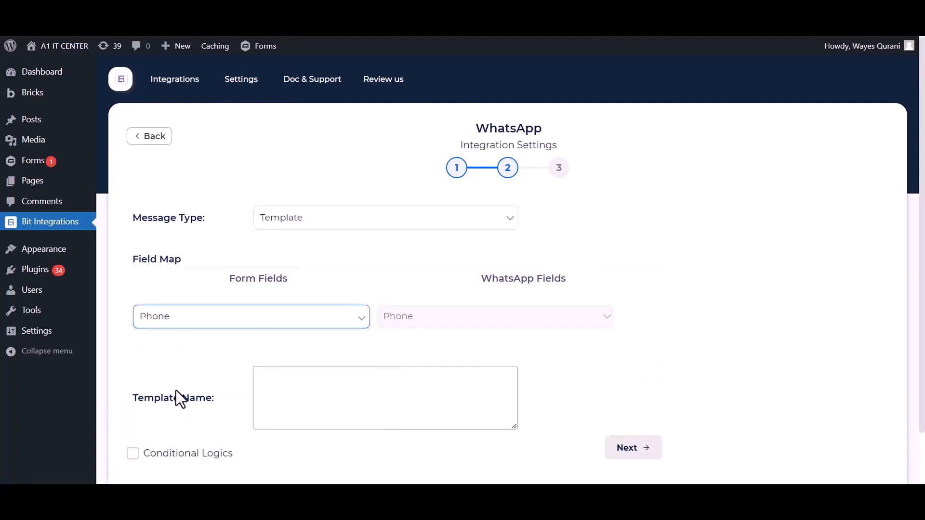
left_click(295, 388)
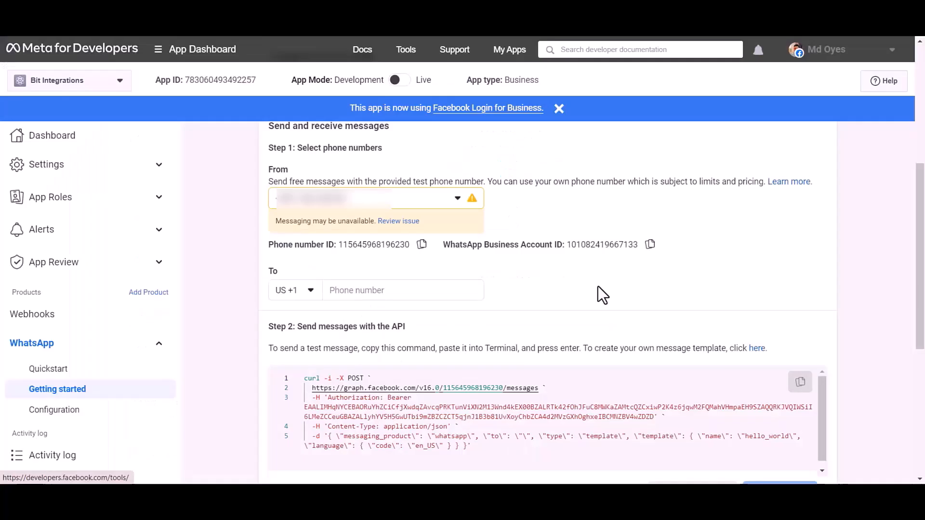
Copy the hello_world name from Meta's WhatsApp templates into Template Name and finish saving the integration
left_click(758, 349)
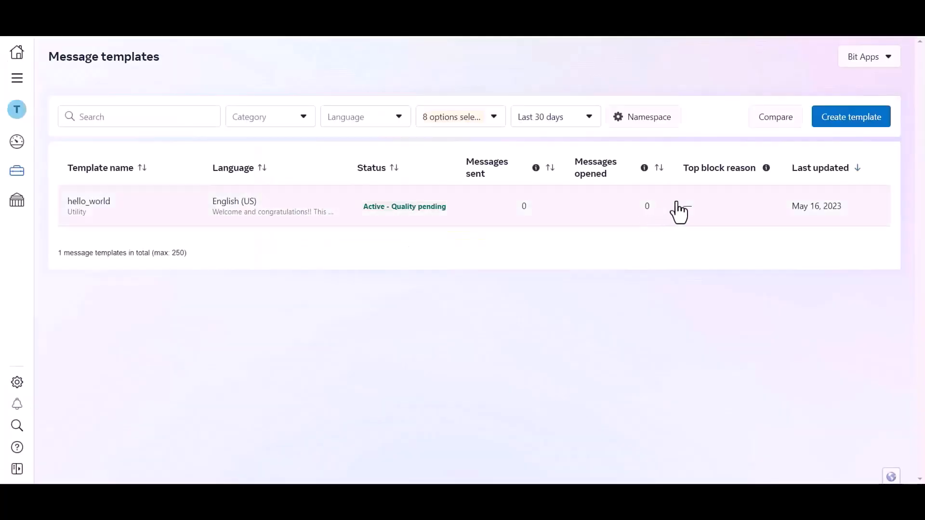
left_click(148, 205)
left_click_drag(62, 110, 124, 110)
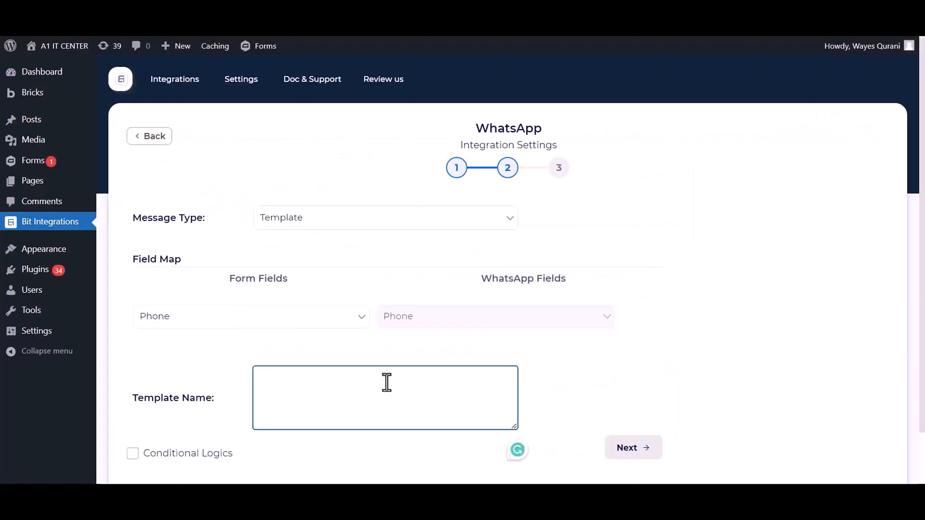
type("hello_world")
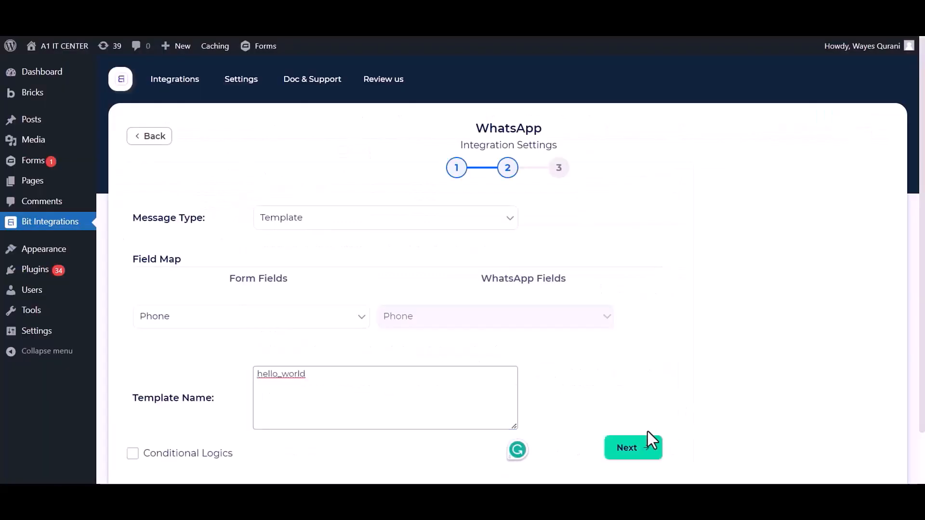
left_click(646, 452)
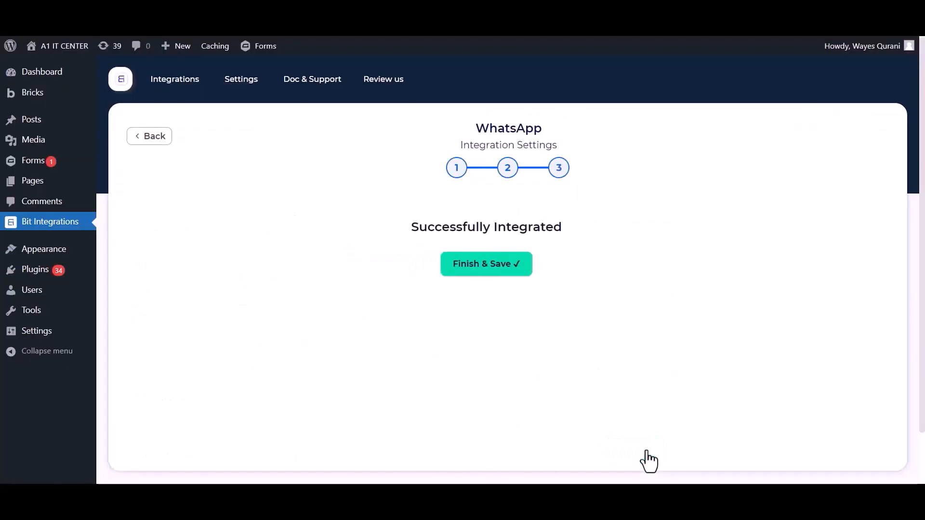
left_click(504, 273)
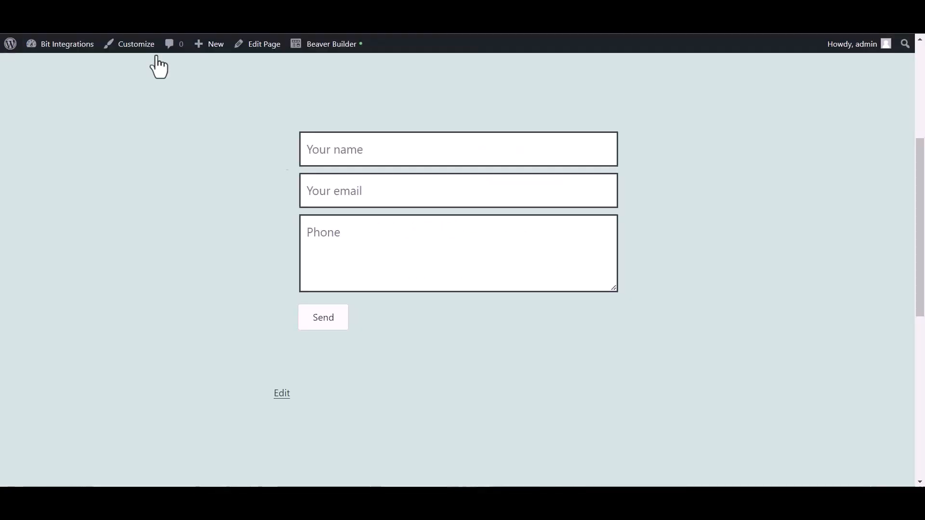
Submit the contact form with name 'Bit Integrations', an e-mail and a phone number, and confirm Message Sent!
left_click(343, 156)
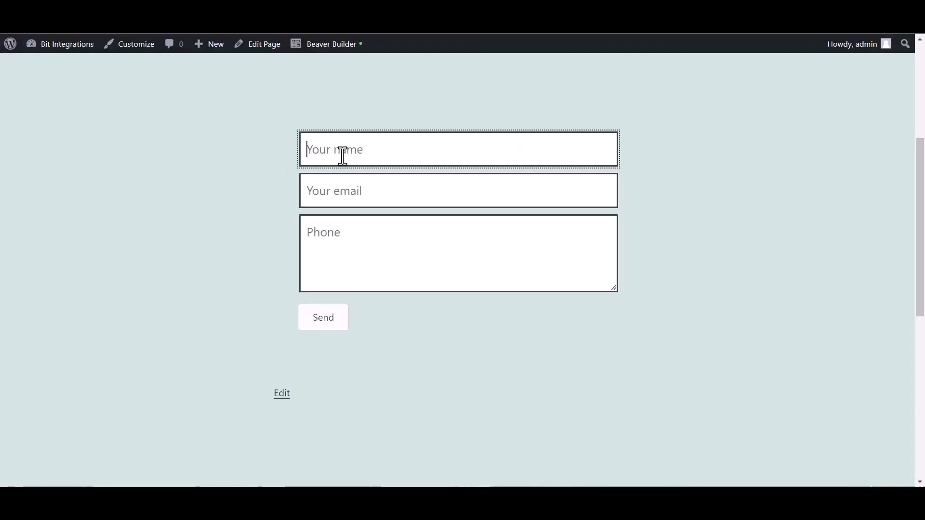
type("Bit Int")
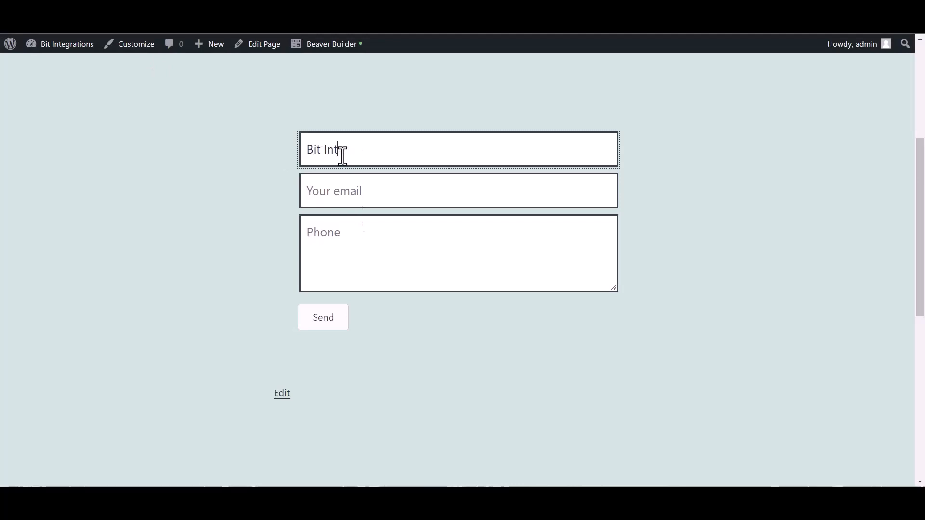
type("egrations")
left_click(357, 194)
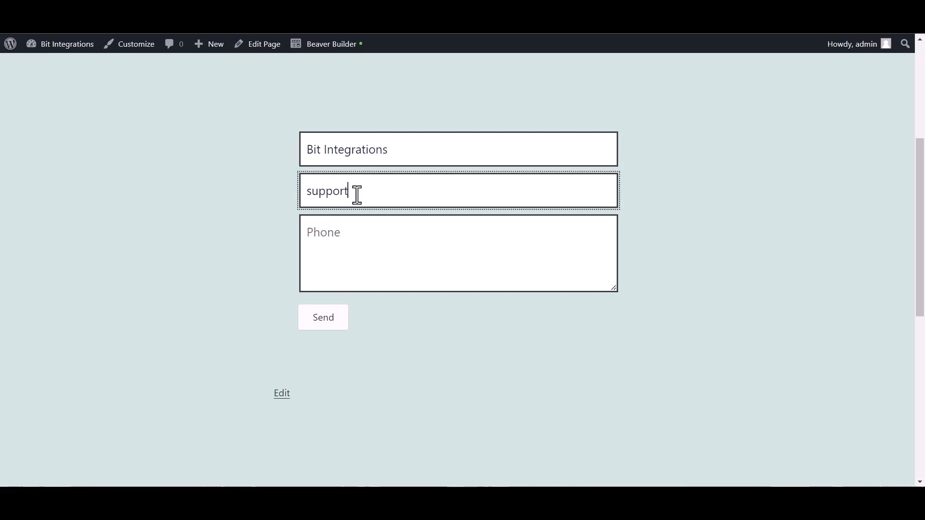
left_click(350, 238)
type("4")
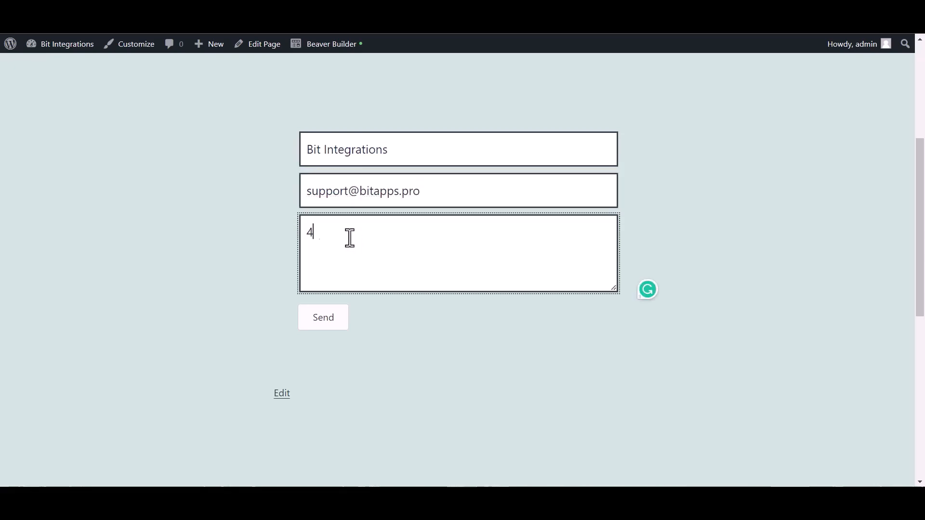
type("44555666")
left_click(326, 322)
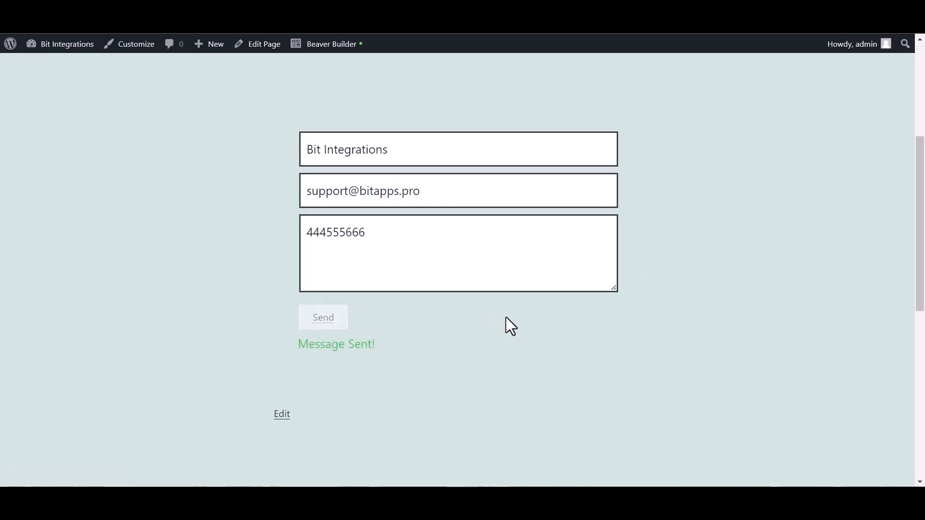
left_click_drag(295, 350, 393, 346)
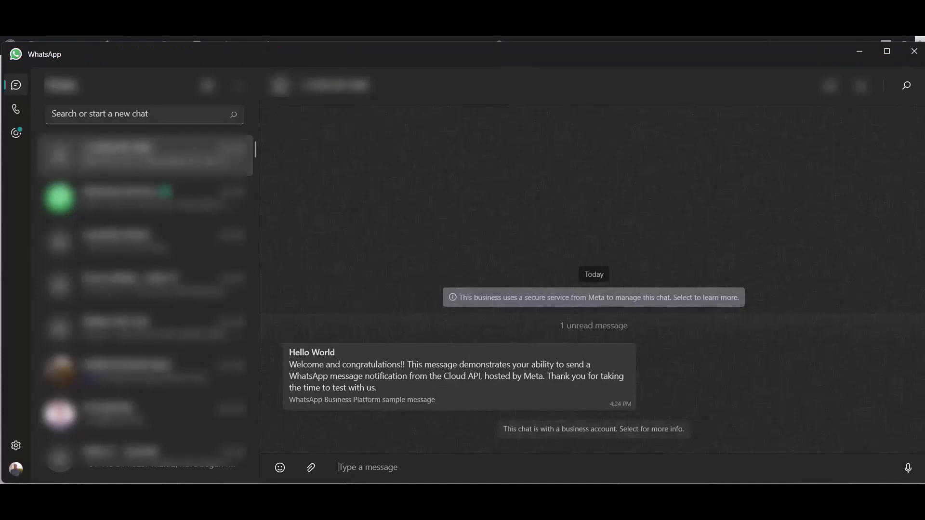
Compare the received Hello World WhatsApp message with the hello_world template preview in Meta
left_click_drag(288, 352, 439, 389)
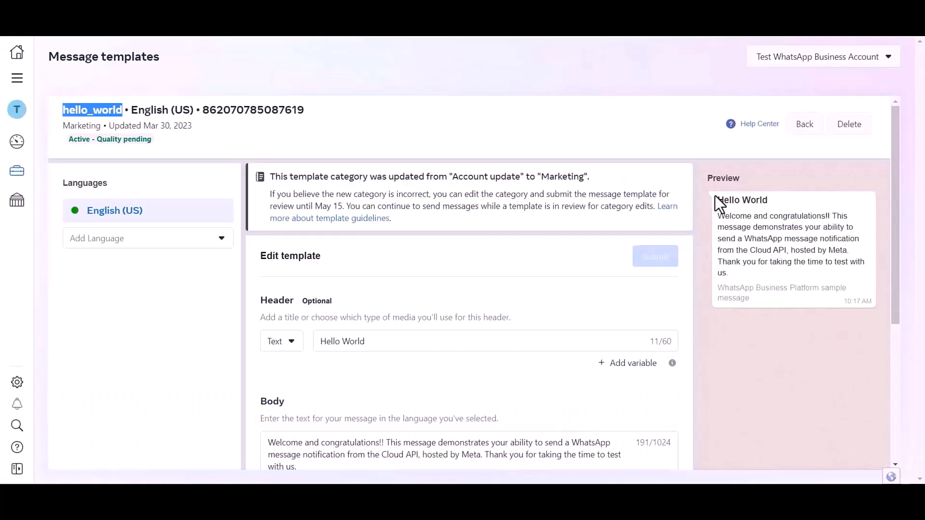
left_click(715, 196)
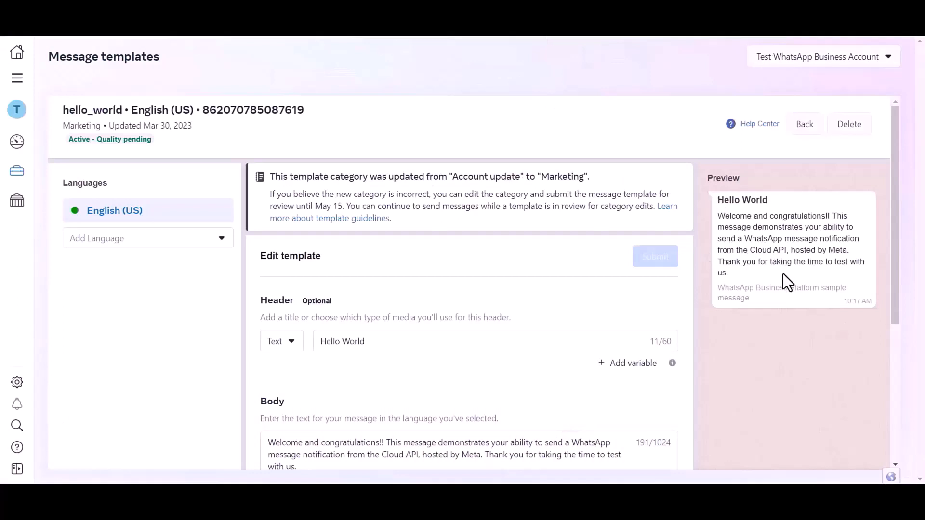